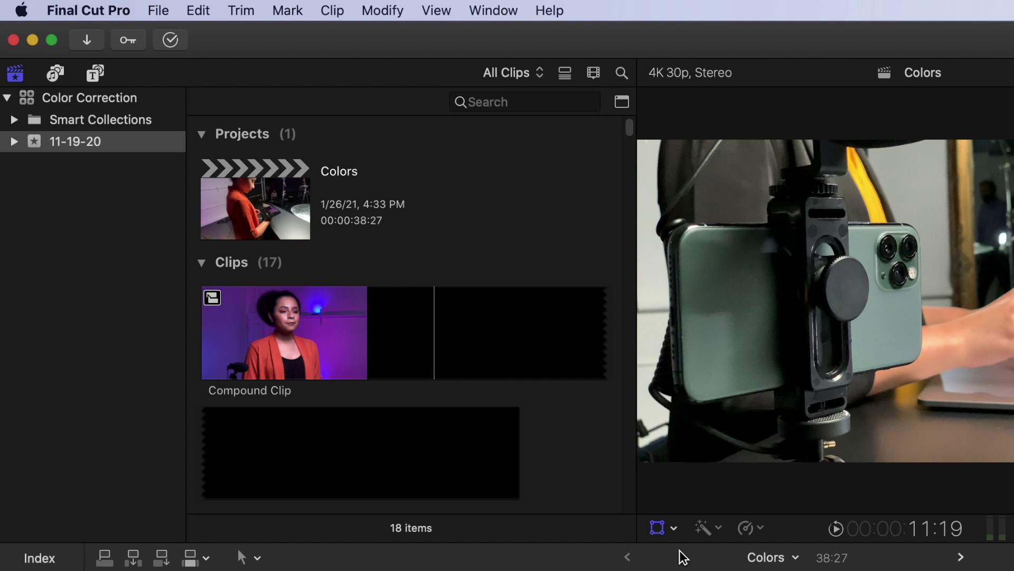
Open the Final Cut Pro application menu in the menu bar.
left_click(119, 10)
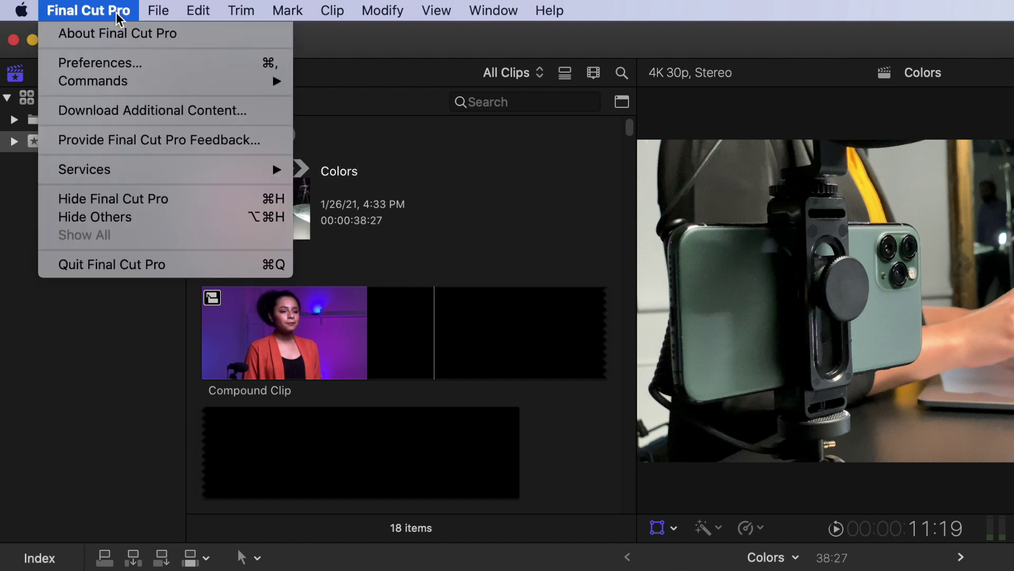
Set the General Color Correction preference to Color Wheels and close Preferences.
left_click(122, 63)
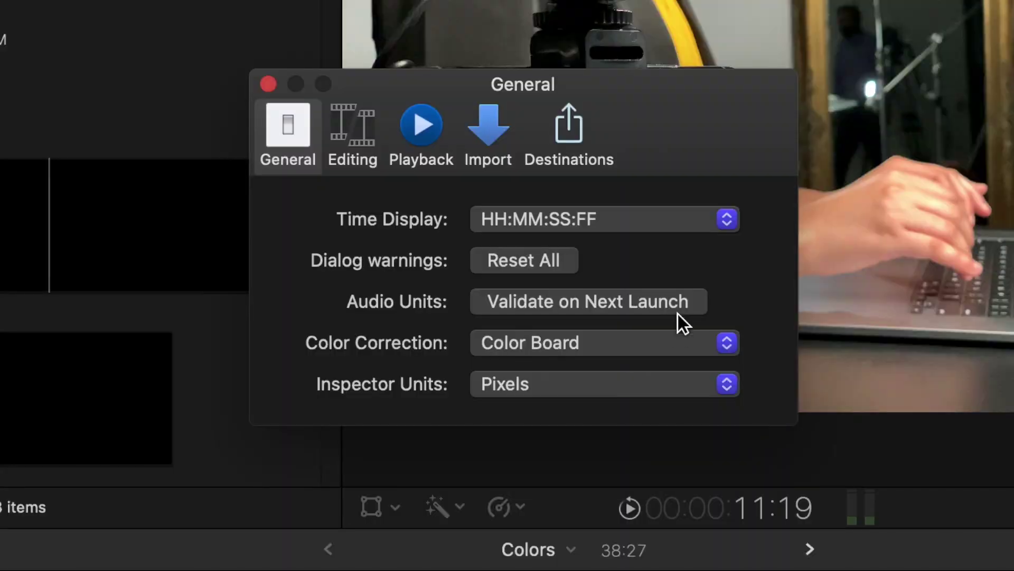
left_click(867, 414)
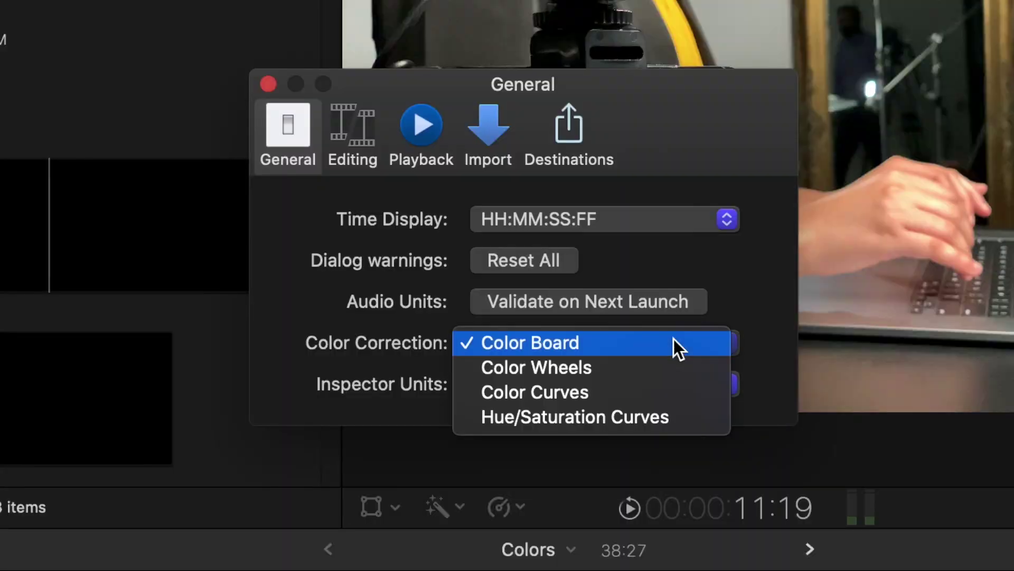
left_click(667, 367)
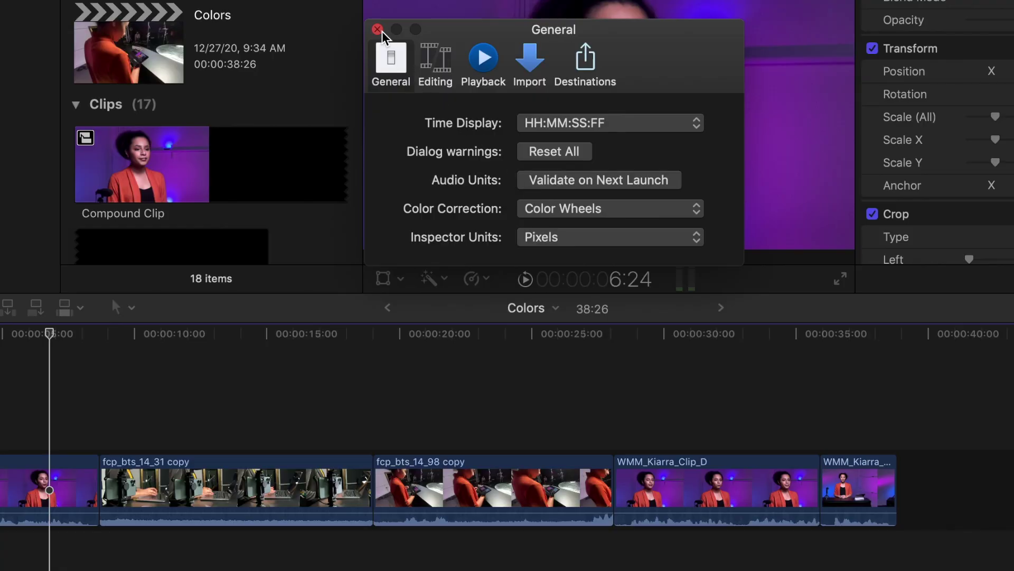
left_click(378, 29)
Move the playhead to about 20 s, switch to Color & Effects, and select WMM_Kiarra_Clip_B.
left_click(413, 401)
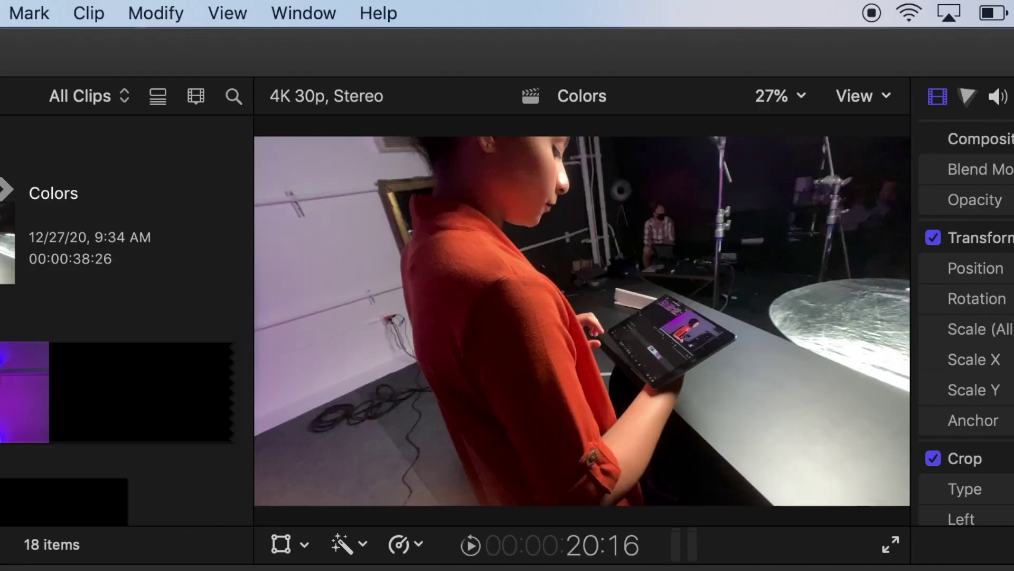
left_click(297, 9)
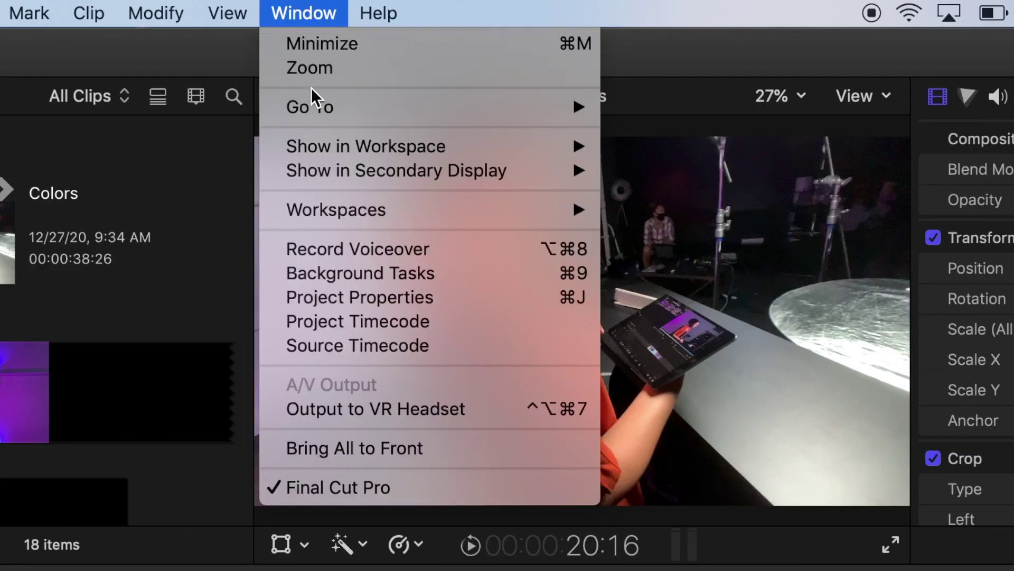
mouse_move(333, 211)
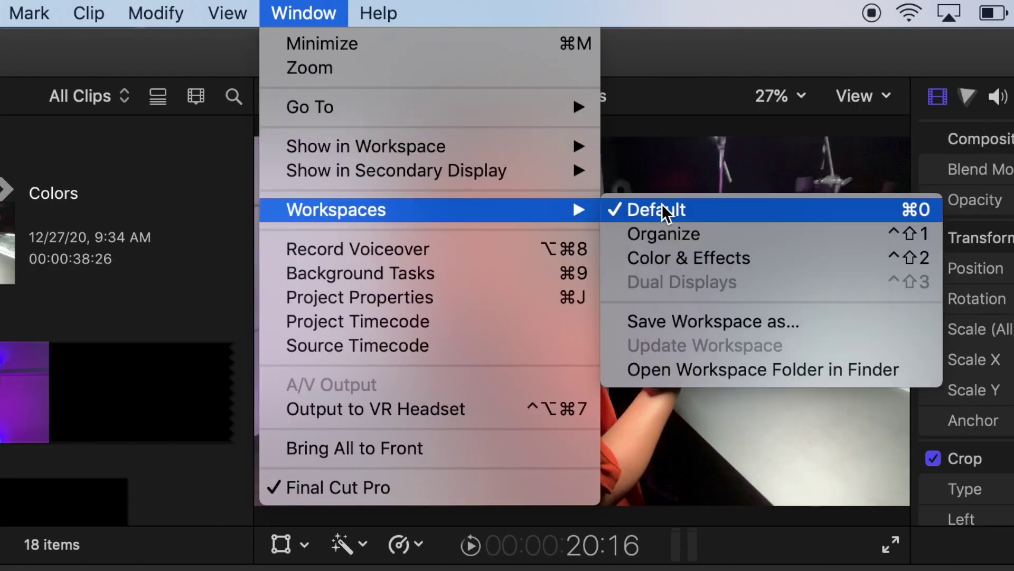
left_click(665, 259)
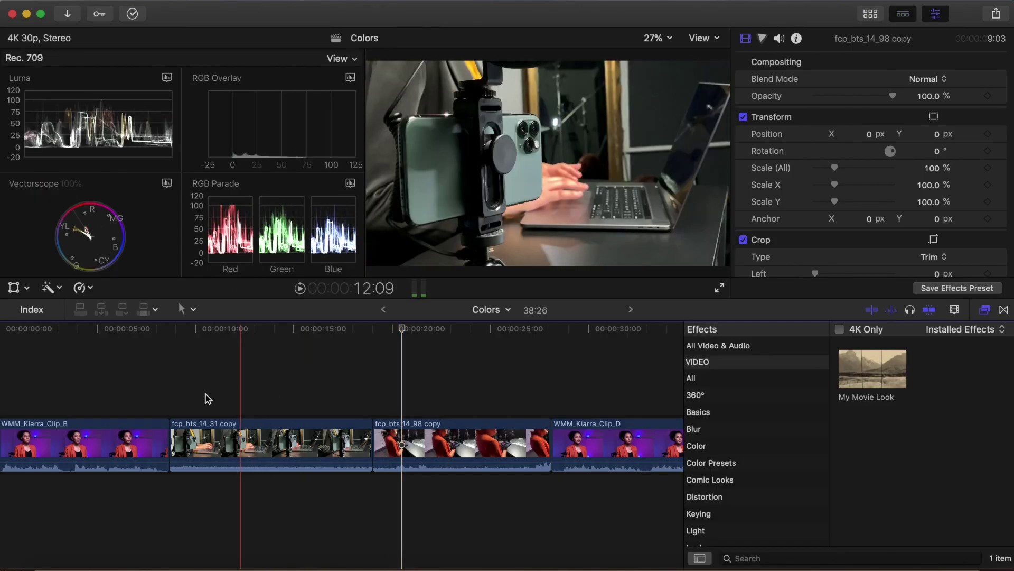
left_click(124, 442)
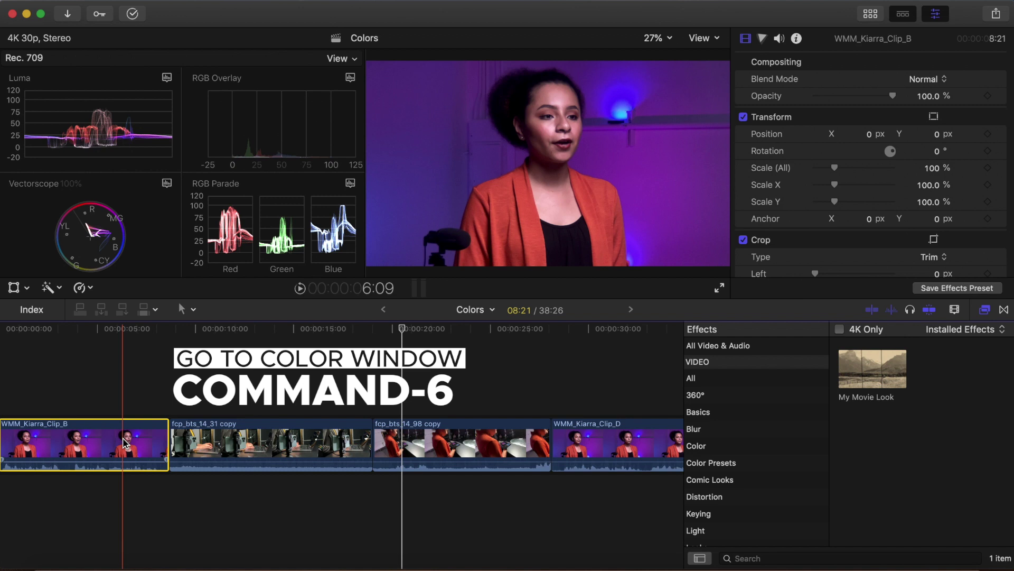
Open the Color inspector with Command-6 and expand it to full height.
key("super+6")
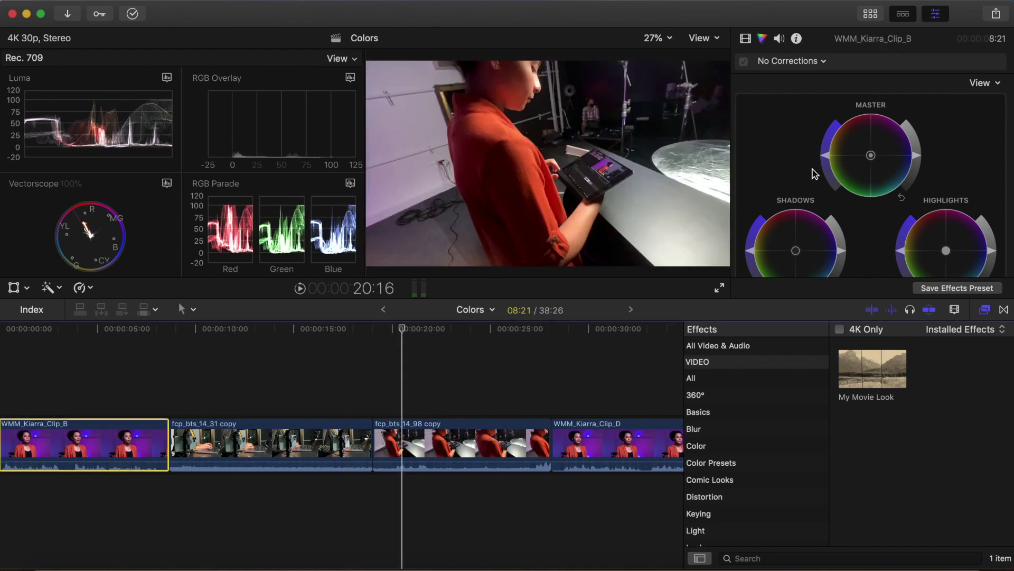
scroll(813, 174, "down", 3)
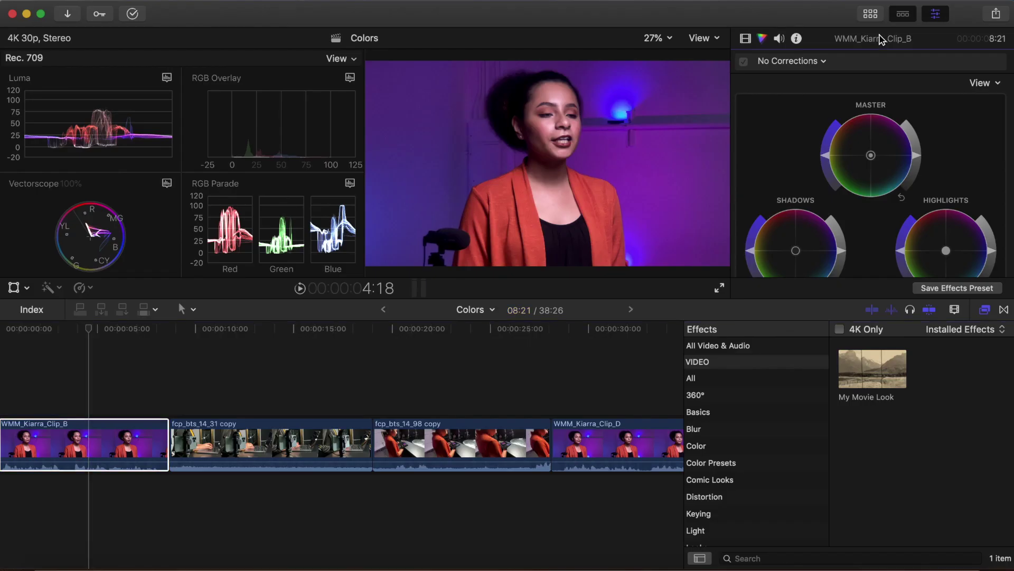
double_click(701, 70)
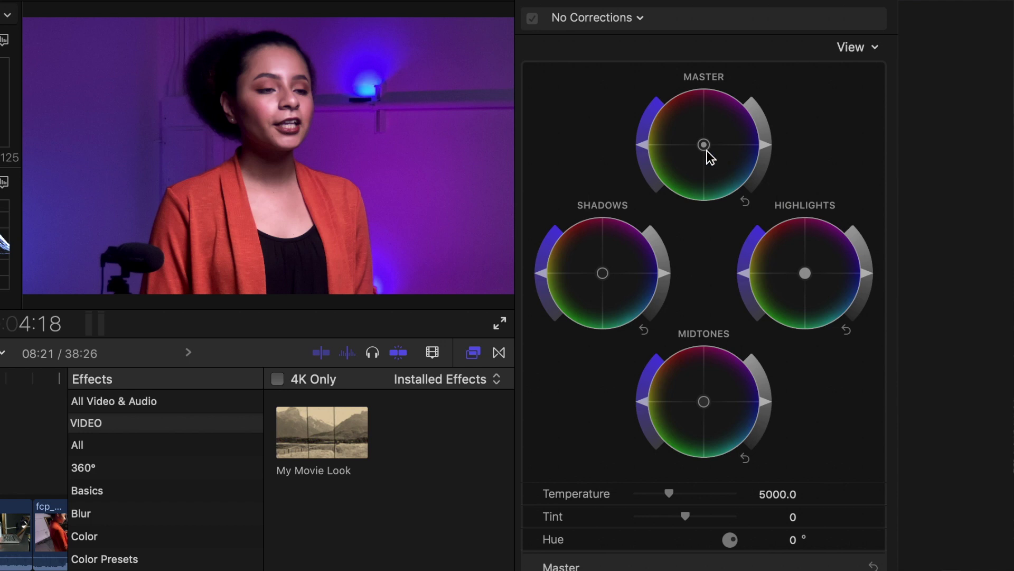
Tint the Master wheel and set overall saturation to mid-level with brighter exposure.
mouse_move(704, 146)
left_mouse_down()
mouse_move(715, 106)
mouse_move(604, 141)
mouse_move(669, 213)
mouse_move(723, 186)
mouse_move(729, 158)
mouse_move(719, 139)
mouse_move(662, 136)
mouse_move(655, 184)
mouse_move(723, 191)
mouse_move(728, 152)
mouse_move(704, 150)
left_mouse_up()
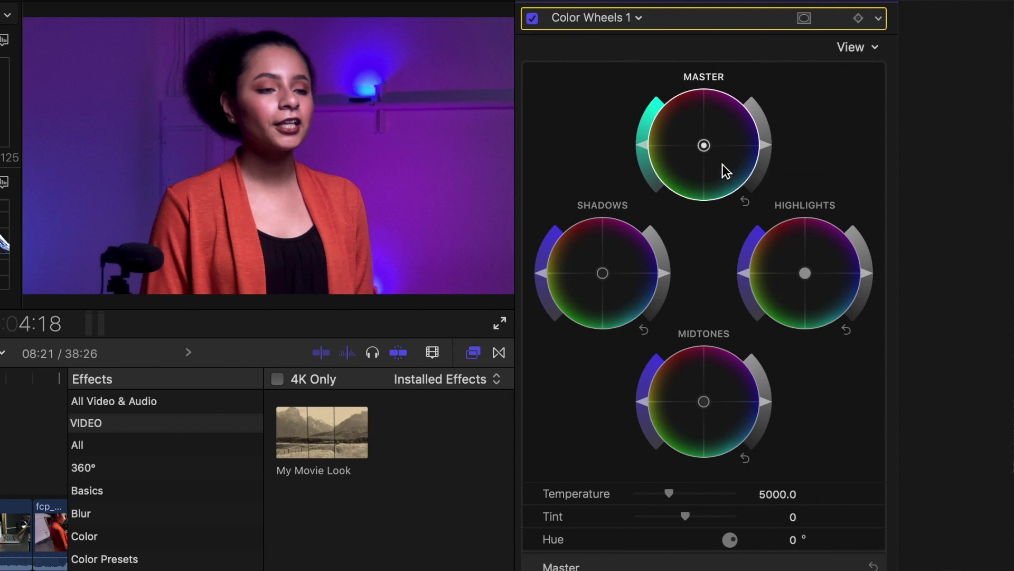
mouse_move(639, 147)
left_mouse_down()
mouse_move(660, 84)
mouse_move(642, 166)
mouse_move(652, 192)
mouse_move(646, 150)
left_mouse_up()
left_click_drag(661, 98, 646, 143)
mouse_move(763, 144)
left_mouse_down()
mouse_move(759, 102)
mouse_move(769, 181)
mouse_move(772, 112)
mouse_move(772, 150)
left_mouse_up()
left_click_drag(542, 273, 546, 305)
Tint shadows toward yellow, rebalance midtones, and push highlights toward cyan with more brightness.
mouse_move(600, 279)
left_mouse_down()
mouse_move(584, 265)
mouse_move(636, 295)
mouse_move(582, 274)
left_mouse_up()
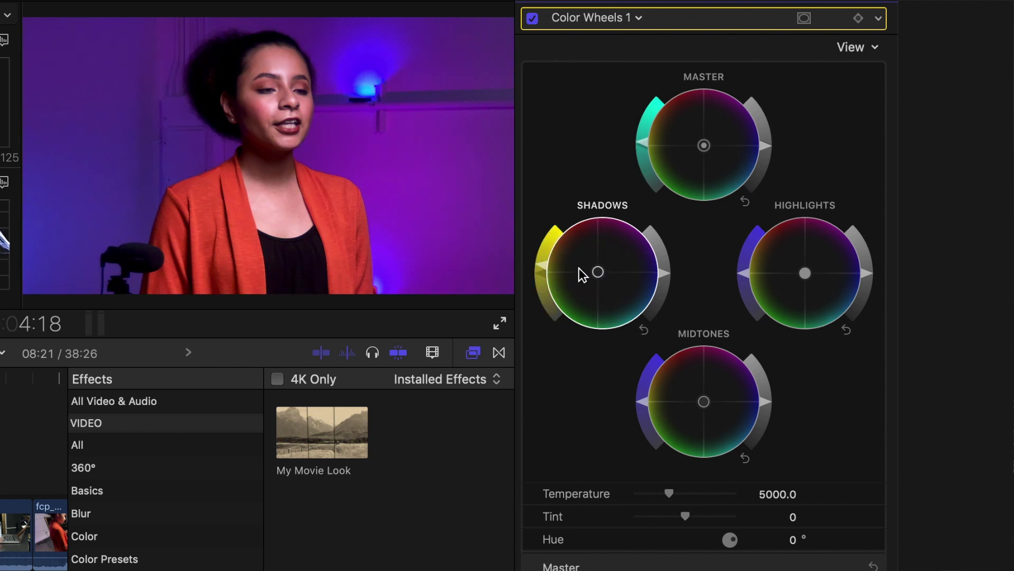
left_click_drag(702, 403, 729, 421)
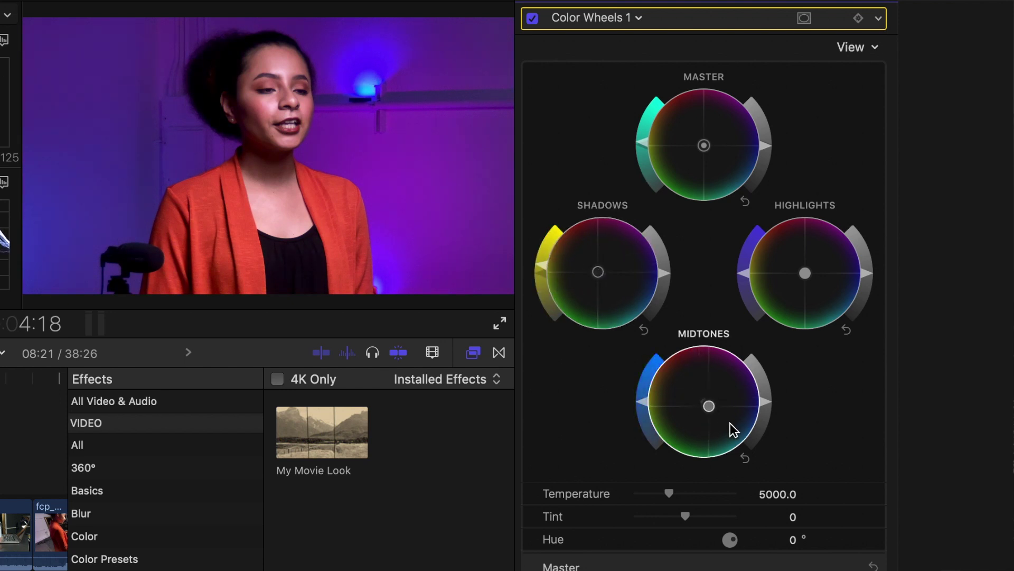
mouse_move(788, 294)
left_mouse_down()
mouse_move(790, 254)
mouse_move(806, 312)
mouse_move(800, 287)
left_mouse_up()
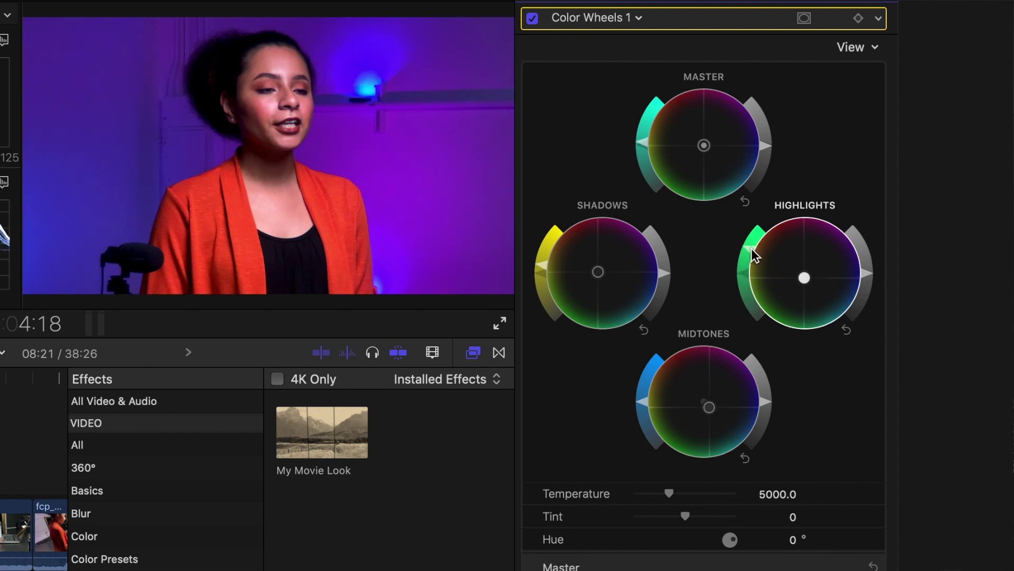
mouse_move(864, 290)
left_mouse_down()
mouse_move(873, 250)
mouse_move(876, 281)
left_mouse_up()
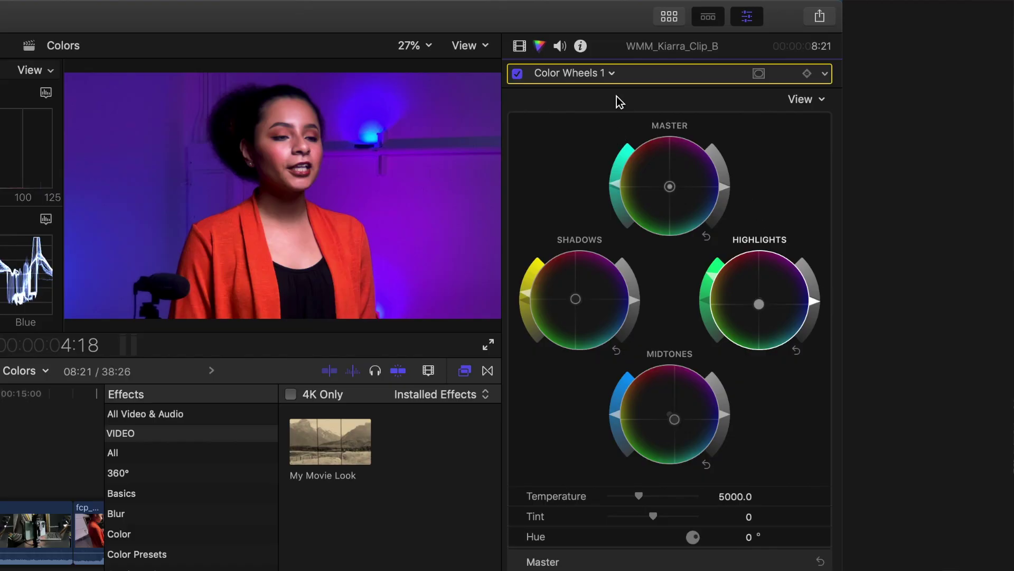
Add a Color Curves correction from the Color Wheels 1 pop-up.
left_click(612, 74)
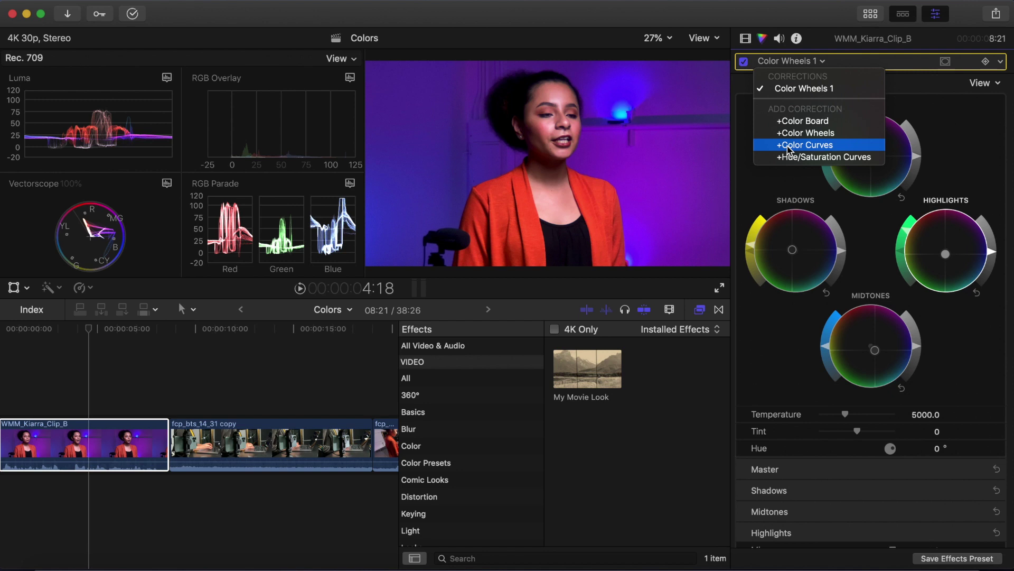
left_click(455, 259)
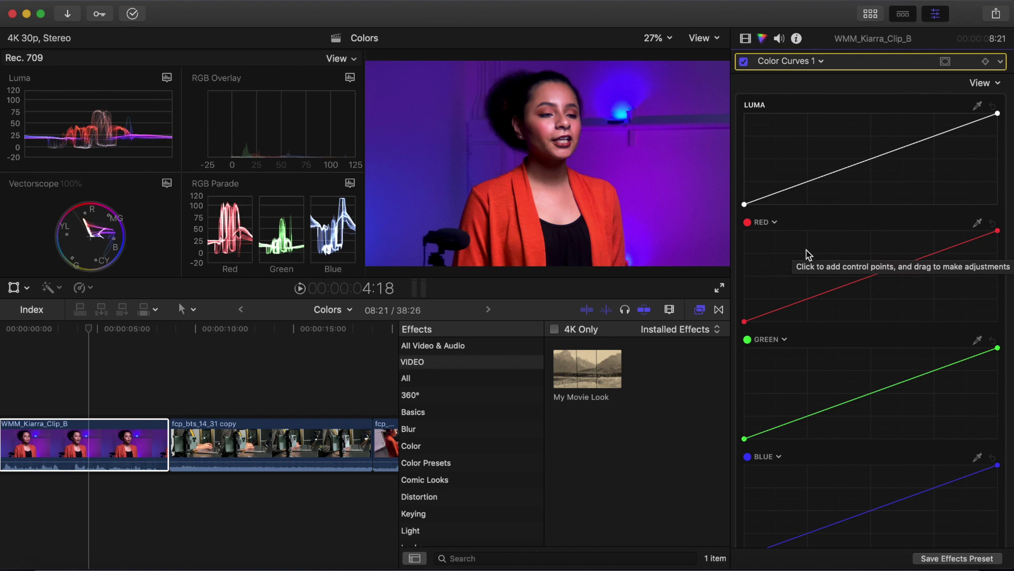
left_click(824, 292)
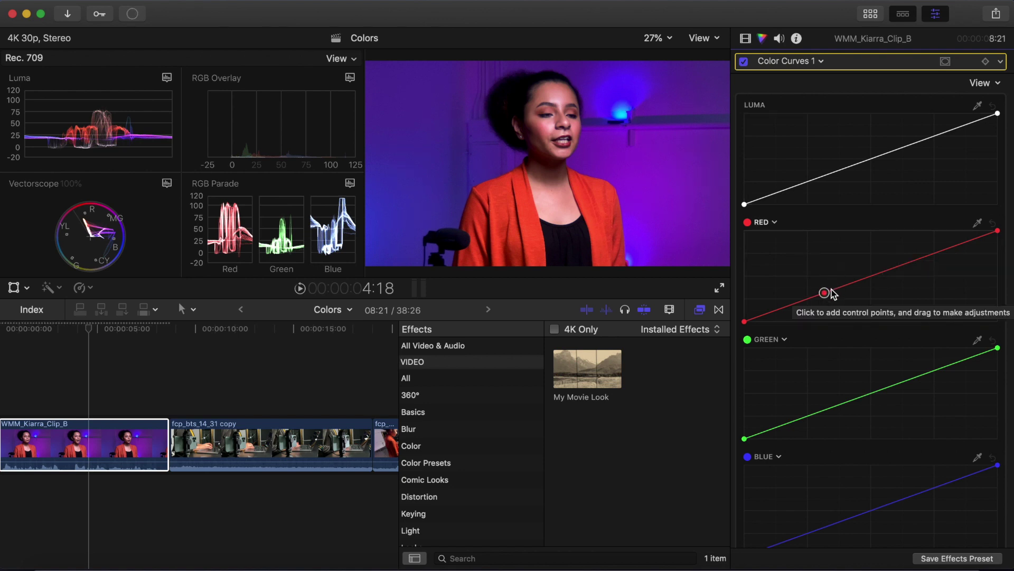
left_click_drag(832, 294, 838, 314)
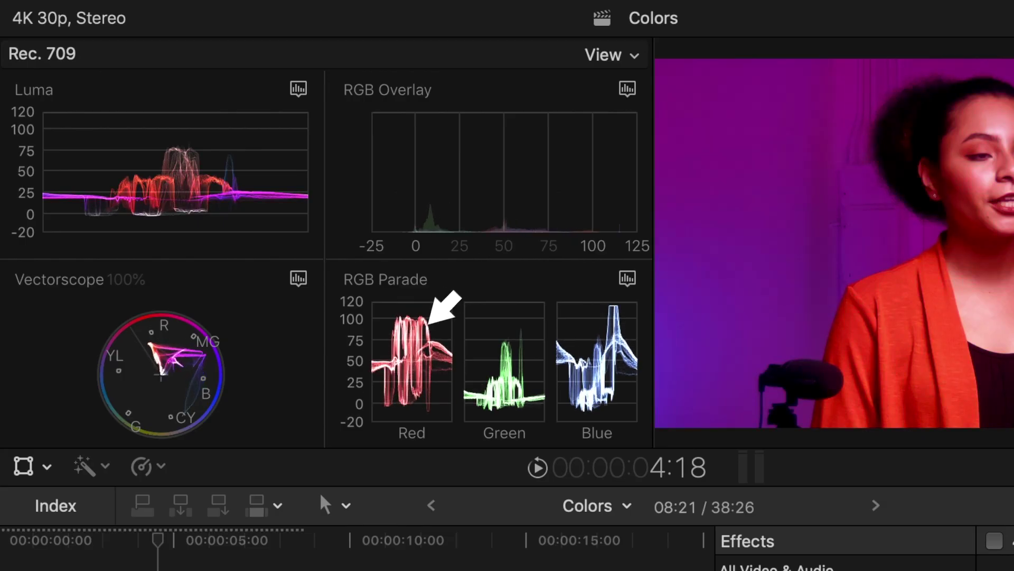
left_click_drag(838, 315, 946, 249)
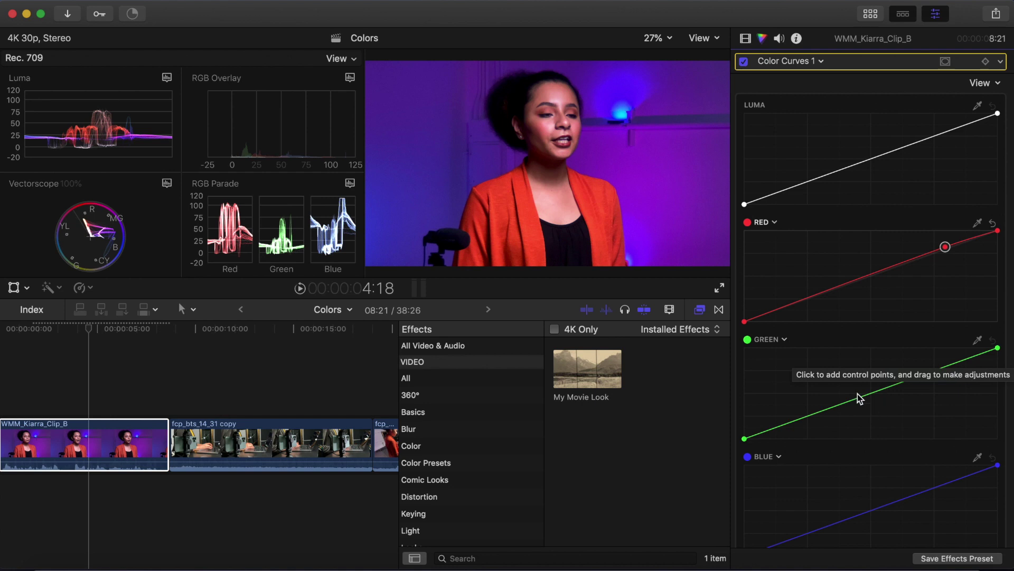
mouse_move(851, 401)
left_mouse_down()
mouse_move(815, 394)
mouse_move(850, 434)
mouse_move(833, 399)
left_mouse_up()
mouse_move(906, 500)
left_mouse_down()
mouse_move(935, 521)
mouse_move(944, 504)
mouse_move(892, 475)
mouse_move(928, 510)
mouse_move(897, 489)
left_mouse_up()
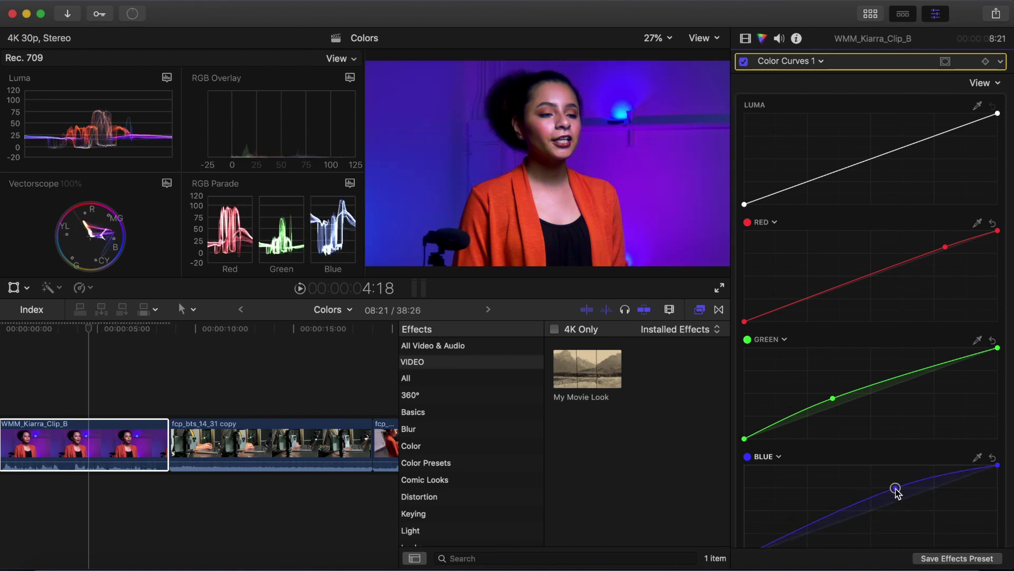
left_click(993, 458)
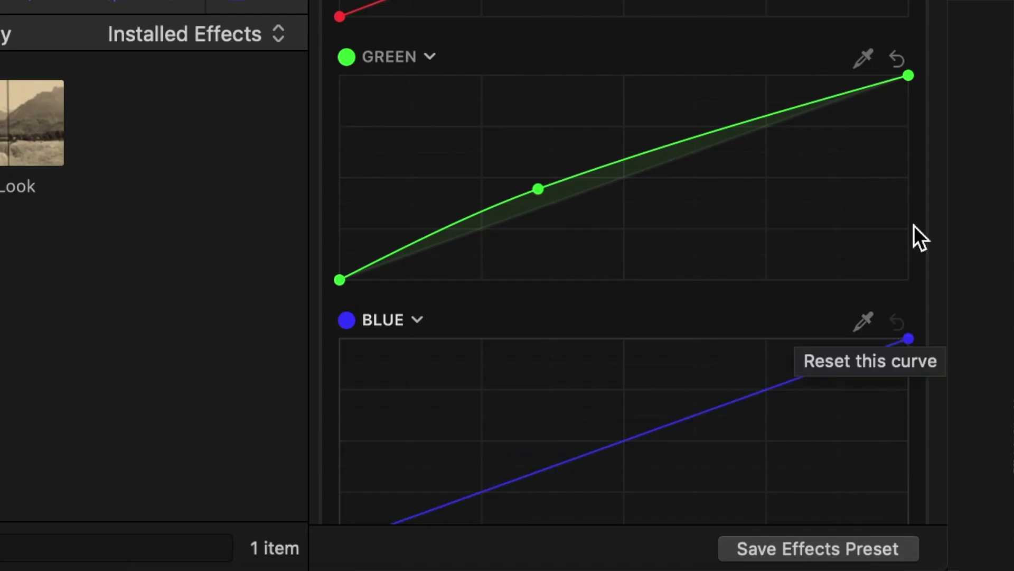
left_click(897, 58)
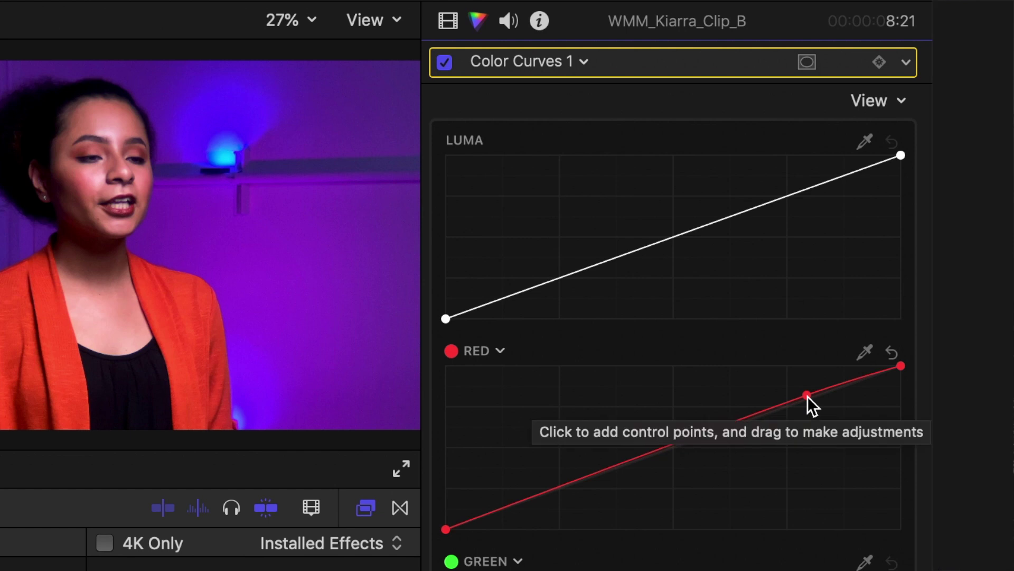
left_click(808, 395)
Delete the red curve point, then add three Luma points lifting shadows, midtones and highlights.
key("Delete")
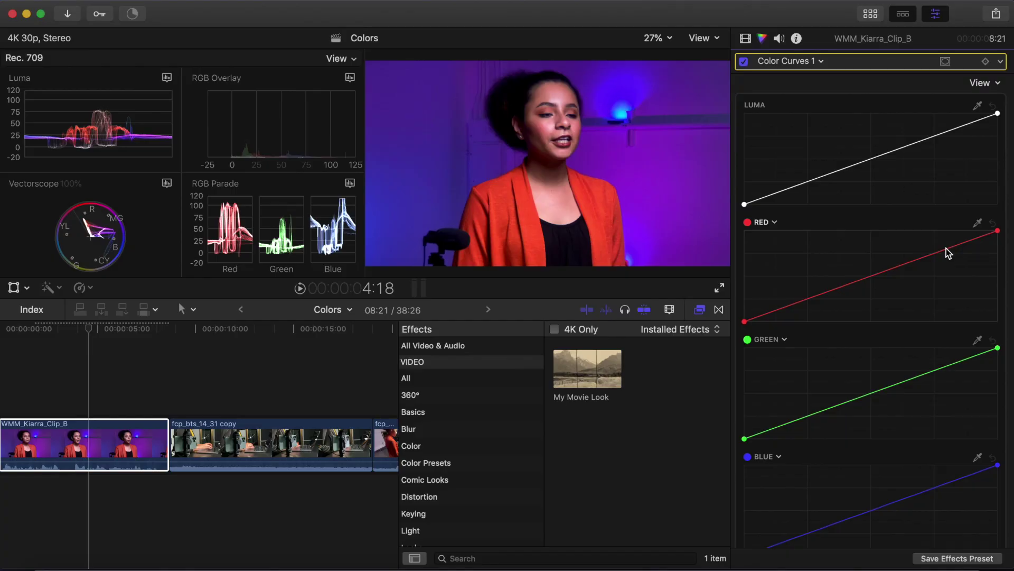
left_click(871, 159)
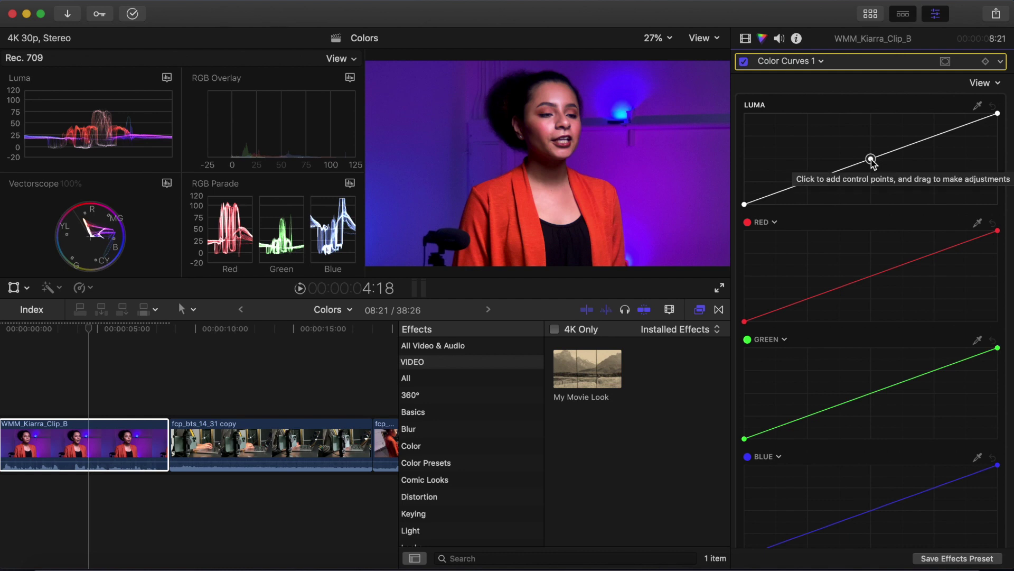
mouse_move(933, 135)
left_mouse_down()
mouse_move(950, 145)
mouse_move(915, 132)
mouse_move(931, 160)
mouse_move(931, 136)
left_mouse_up()
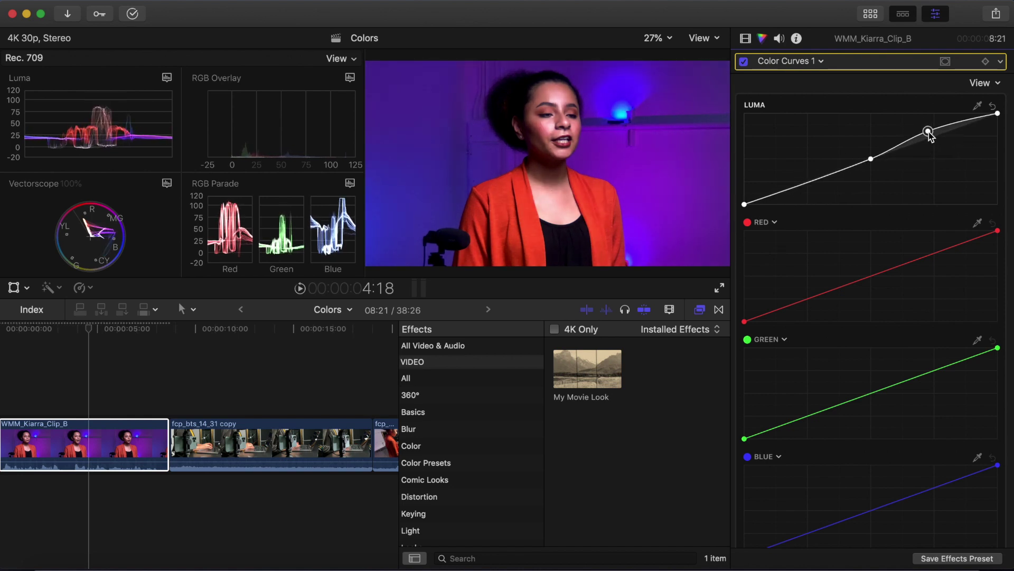
mouse_move(871, 159)
left_mouse_down()
mouse_move(862, 163)
mouse_move(878, 167)
mouse_move(870, 159)
mouse_move(875, 170)
mouse_move(870, 160)
left_mouse_up()
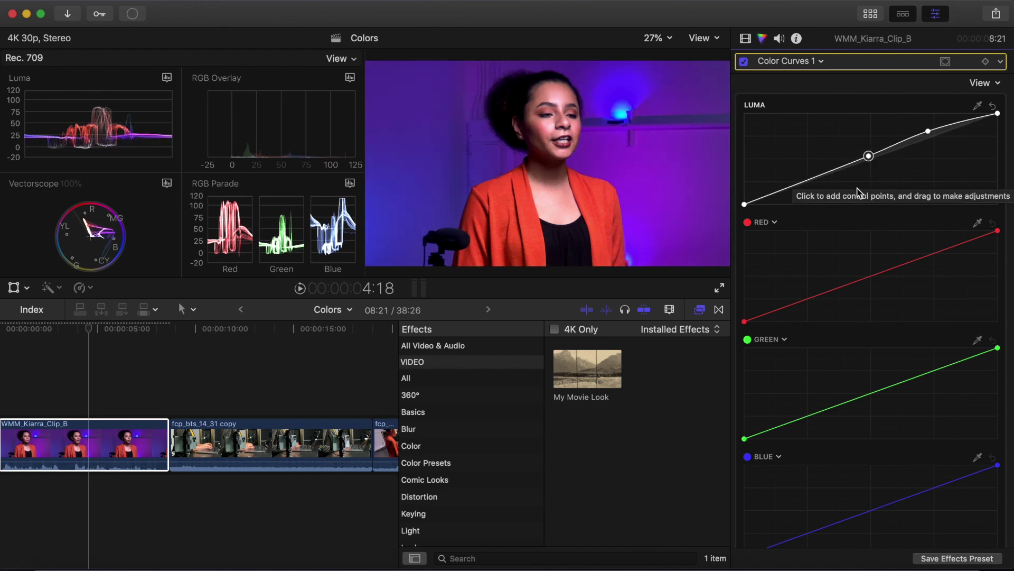
mouse_move(818, 176)
left_mouse_down()
mouse_move(805, 161)
mouse_move(824, 197)
mouse_move(809, 166)
mouse_move(803, 177)
left_mouse_up()
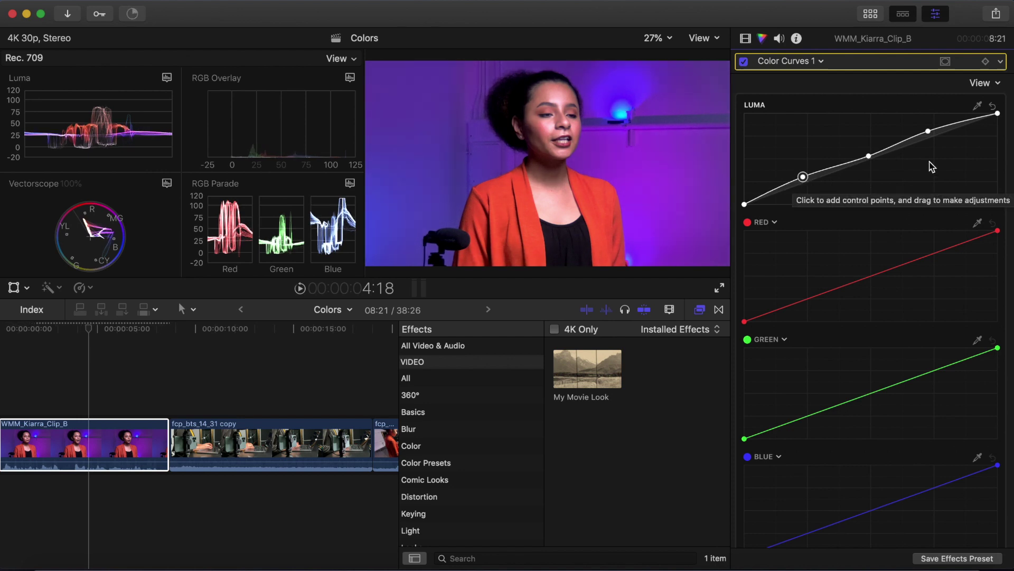
Add a Hue/Saturation Curves correction and select the last clip, WMM_Kiarra_Clip_A.
left_click(822, 60)
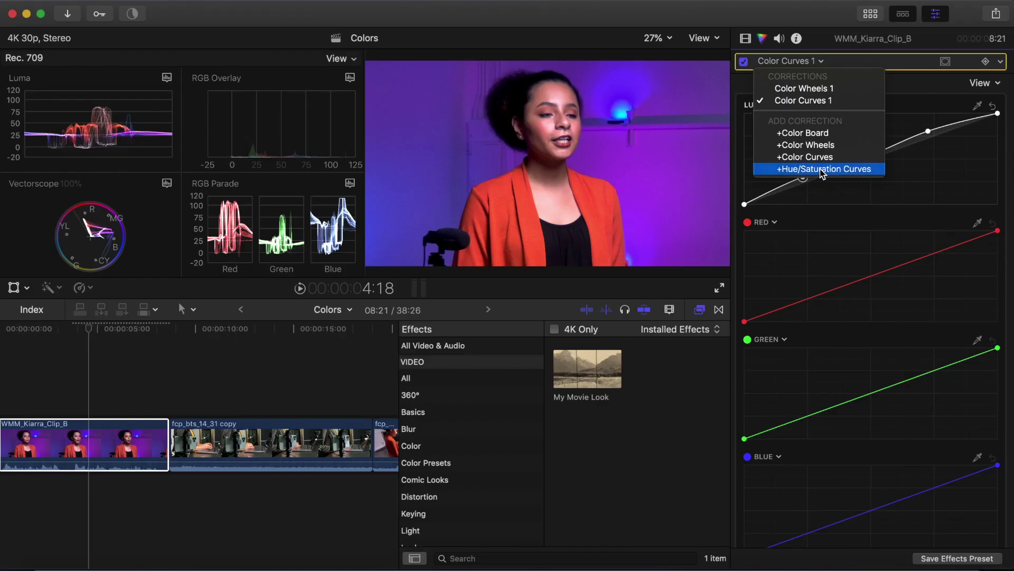
left_click(823, 169)
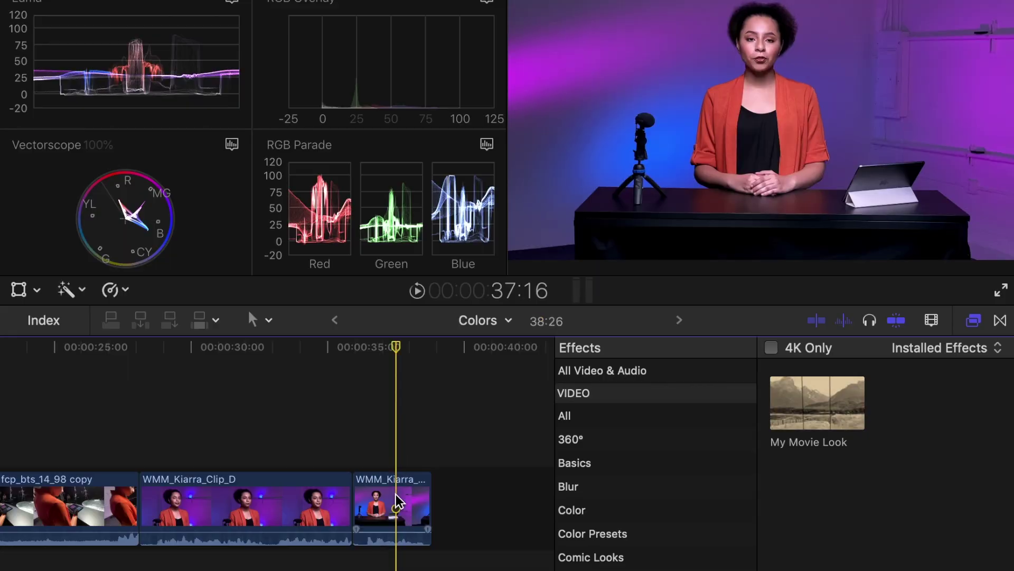
left_click(397, 499)
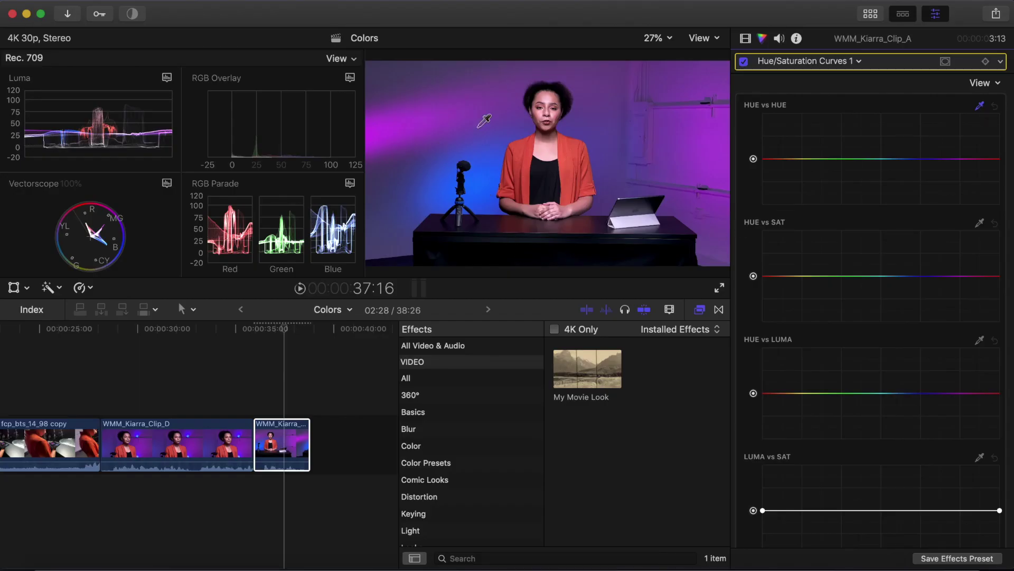
Sample the purple background in Hue vs Hue and shift its hue toward magenta.
mouse_move(382, 72)
left_mouse_down()
mouse_move(400, 88)
mouse_move(391, 72)
left_mouse_up()
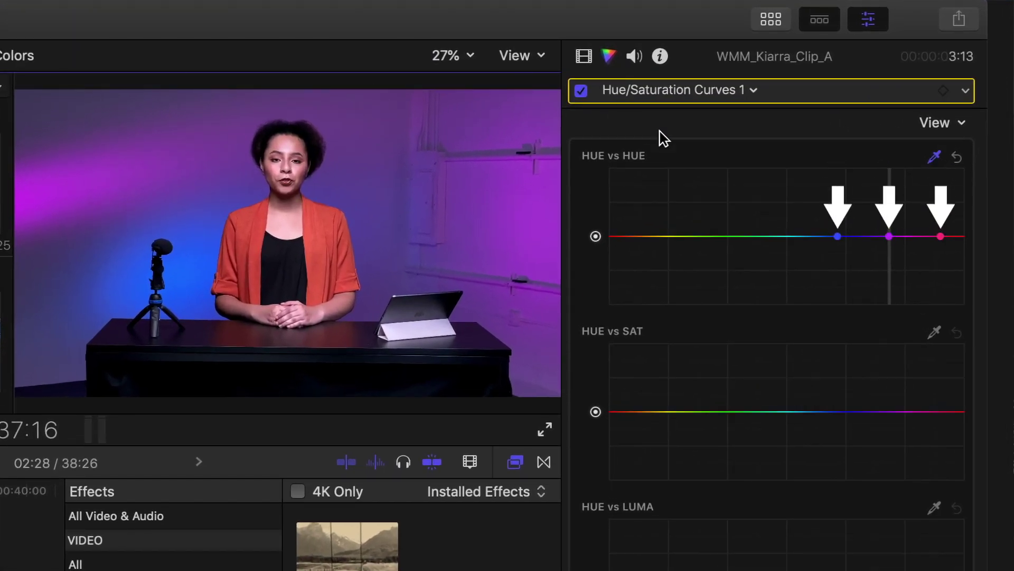
mouse_move(891, 240)
left_mouse_down()
mouse_move(897, 172)
mouse_move(892, 268)
mouse_move(888, 242)
left_mouse_up()
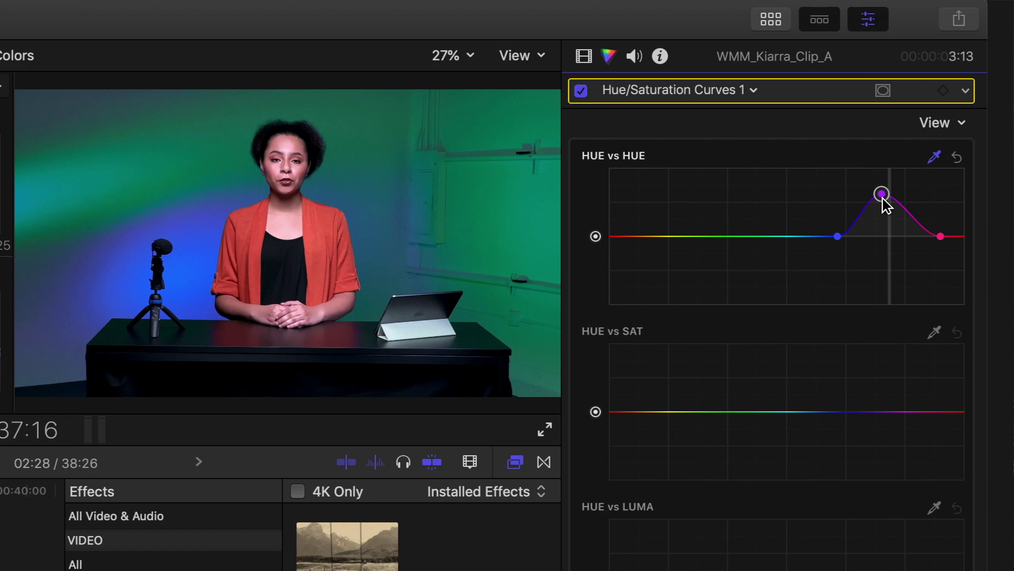
left_click_drag(883, 199, 882, 252)
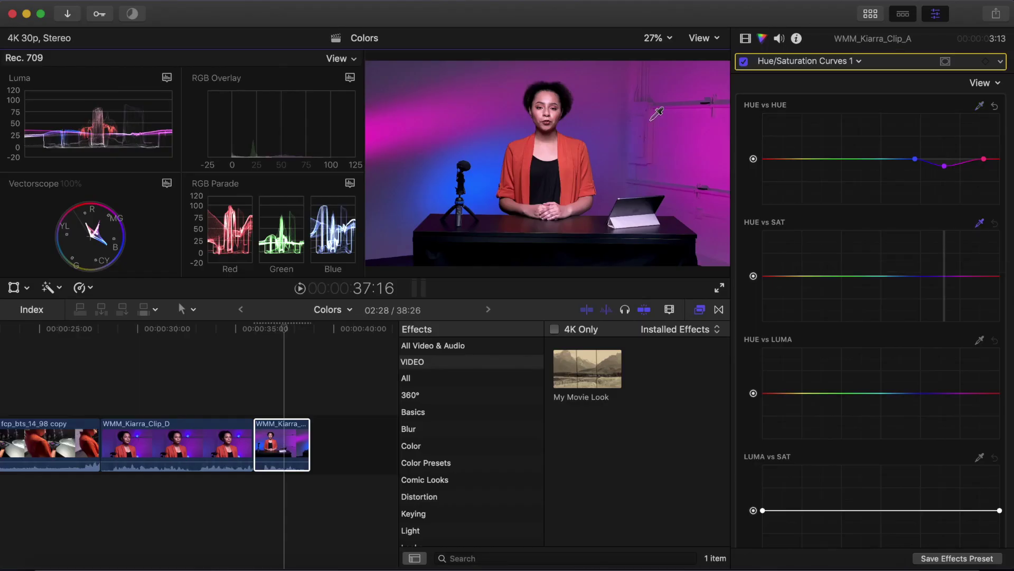
Lower purple saturation, reshape yellow and red brightness, and boost saturation in one luma range.
mouse_move(879, 412)
left_mouse_down()
mouse_move(884, 382)
mouse_move(879, 425)
left_mouse_up()
left_click_drag(677, 570, 680, 554)
left_click_drag(810, 371, 771, 405)
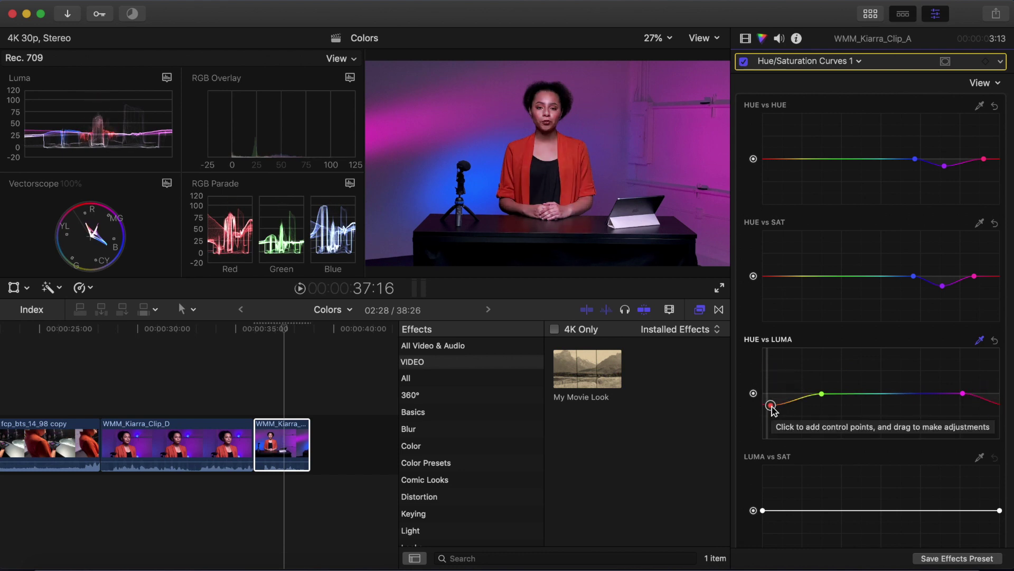
mouse_move(840, 511)
left_mouse_down()
mouse_move(838, 480)
mouse_move(841, 497)
left_mouse_up()
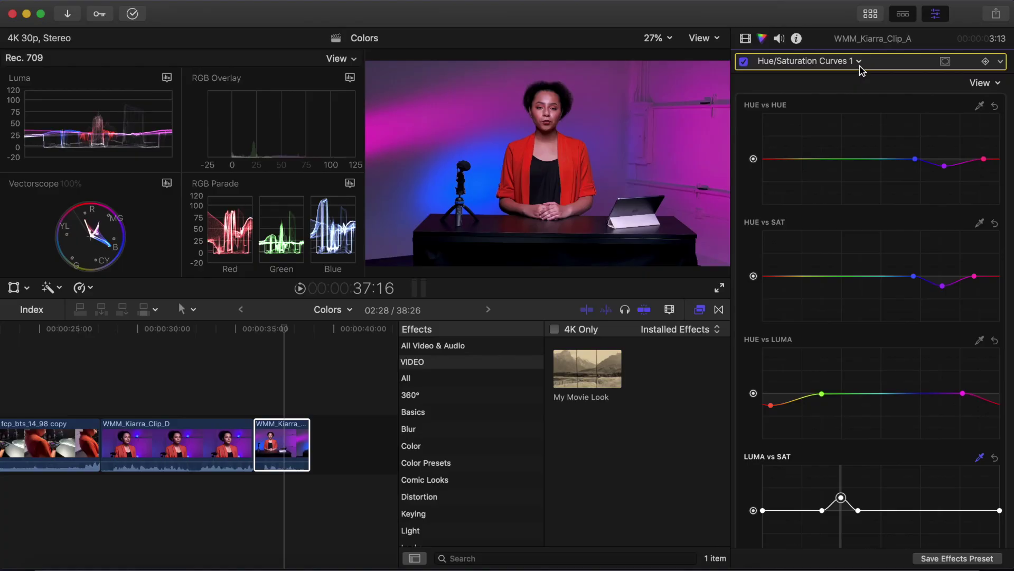
Add a Color Wheels correction, raise Midtones brightness slightly, and show its mask options.
left_click(860, 62)
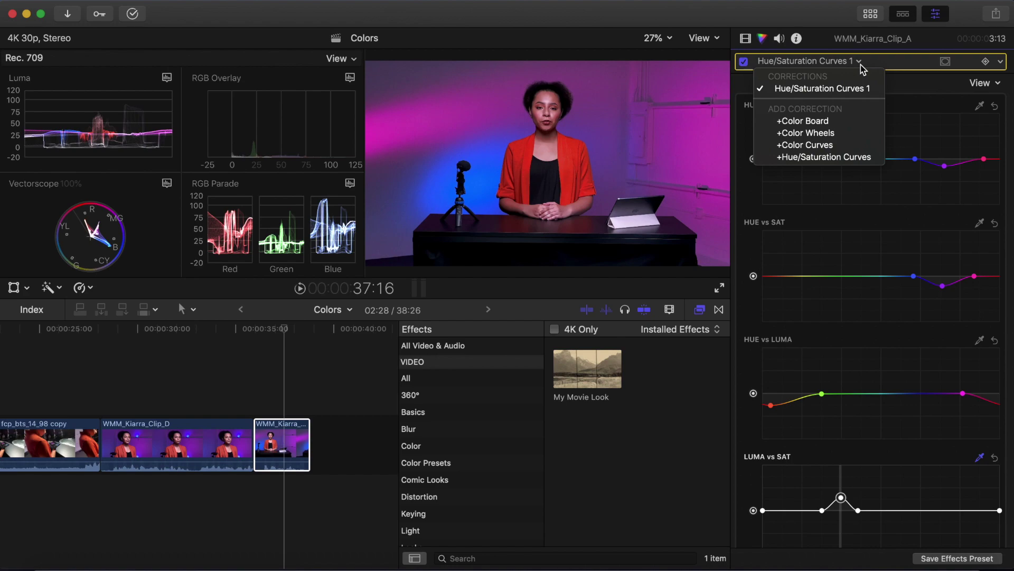
left_click(814, 133)
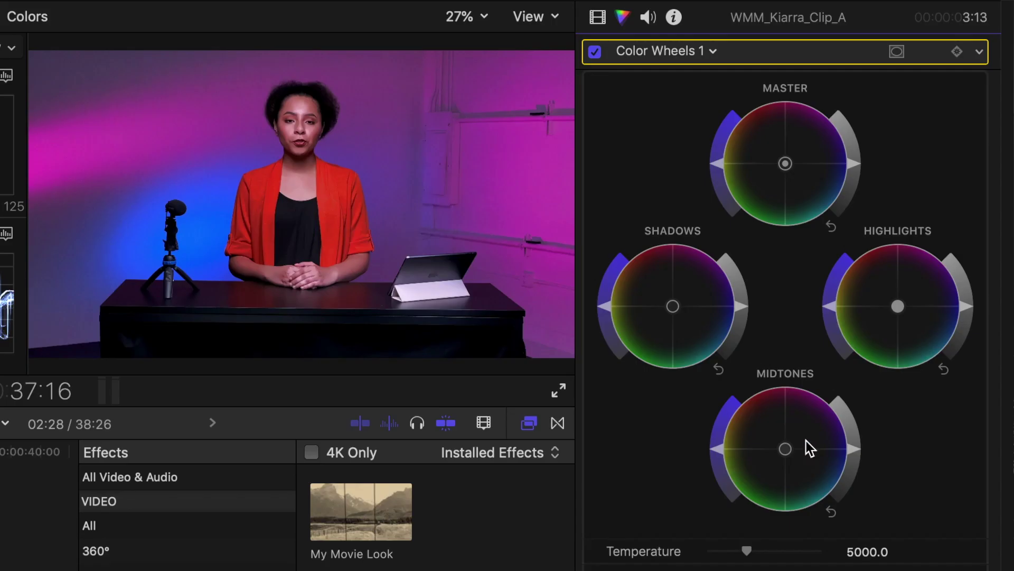
mouse_move(856, 447)
left_mouse_down()
mouse_move(848, 413)
mouse_move(854, 431)
left_mouse_up()
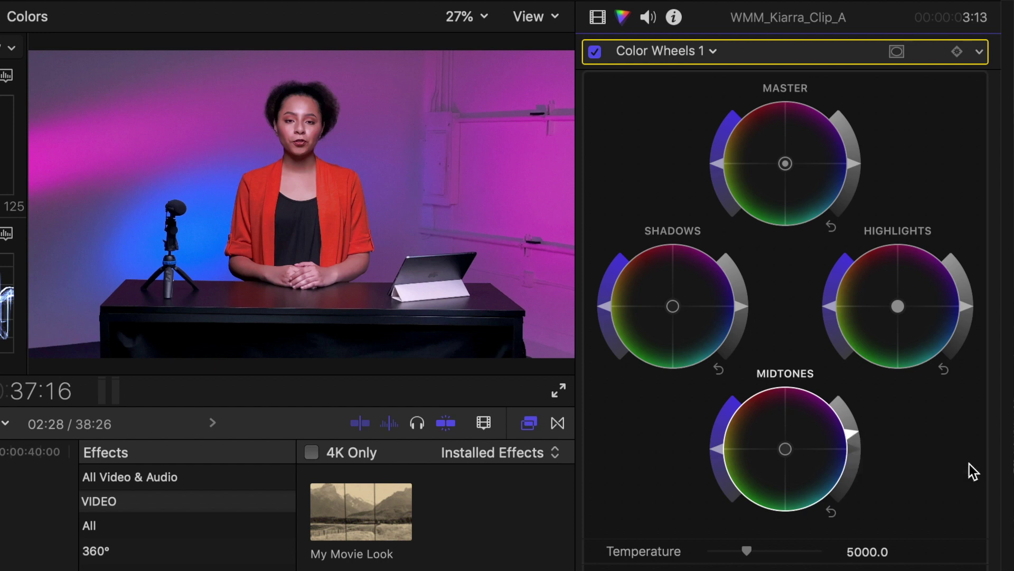
scroll(969, 464, "up", 2)
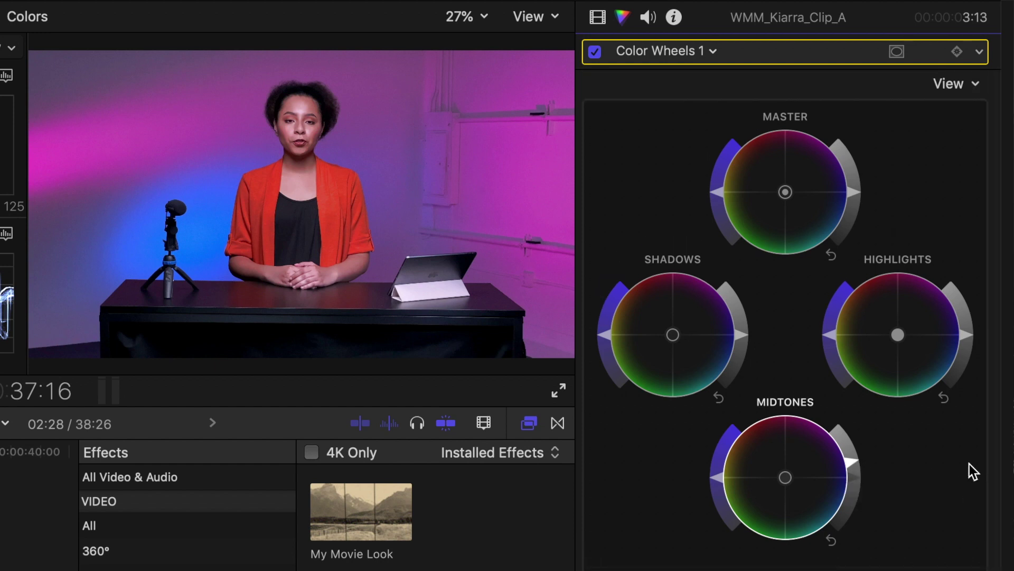
left_click(898, 52)
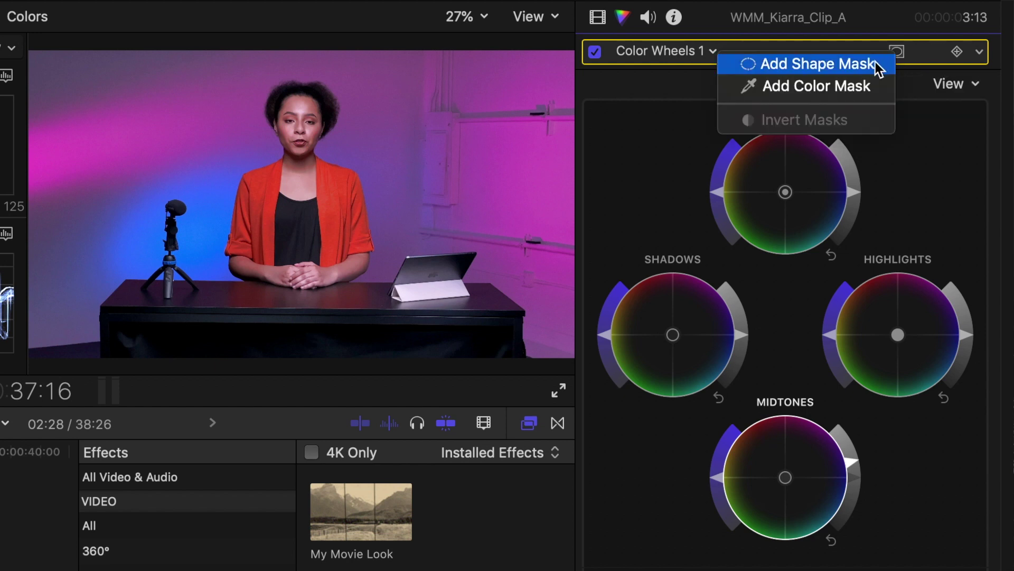
Add a shape mask to Color Wheels 1 and fit it as an oval over the presenter's face.
left_click(875, 64)
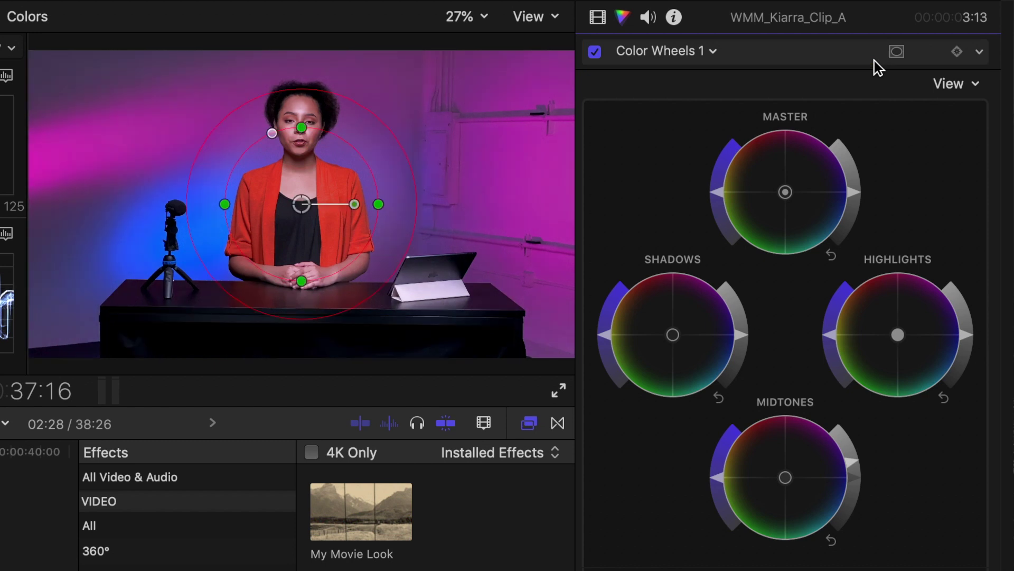
left_click_drag(301, 204, 302, 125)
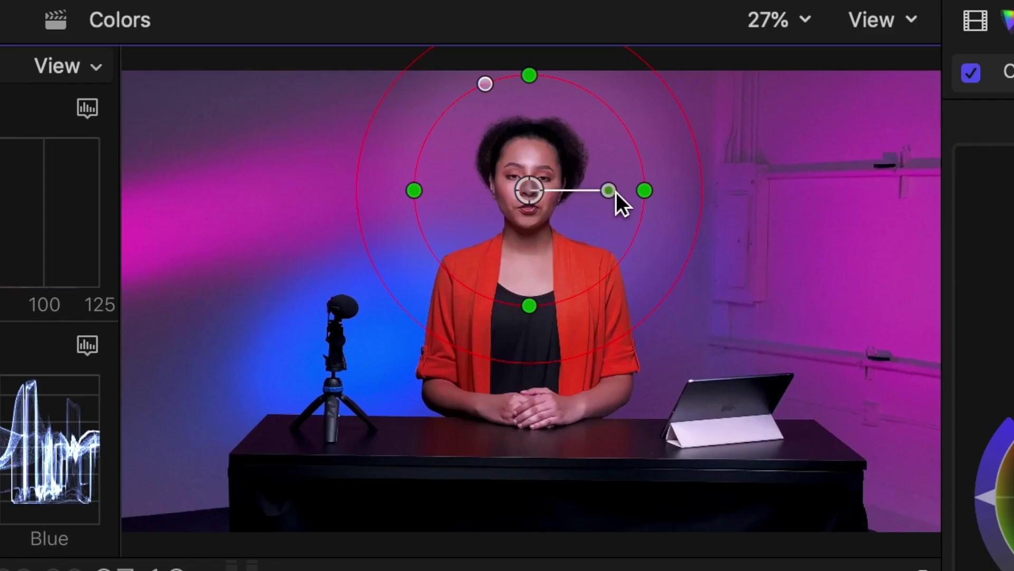
left_click_drag(645, 190, 607, 191)
left_click_drag(529, 75, 530, 112)
left_click_drag(451, 191, 468, 189)
left_click_drag(529, 112, 529, 123)
left_click_drag(528, 189, 528, 179)
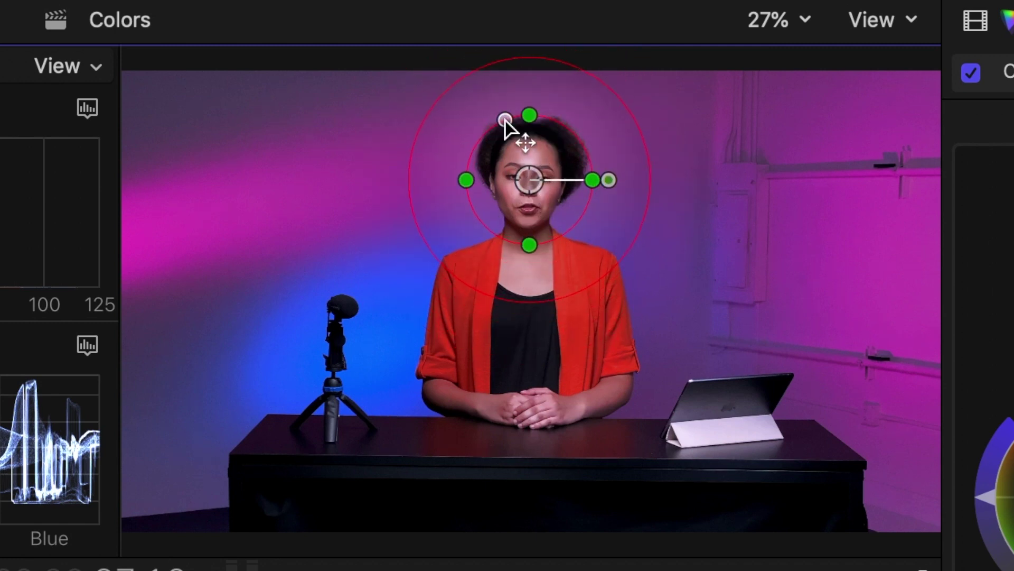
left_click_drag(505, 117, 466, 115)
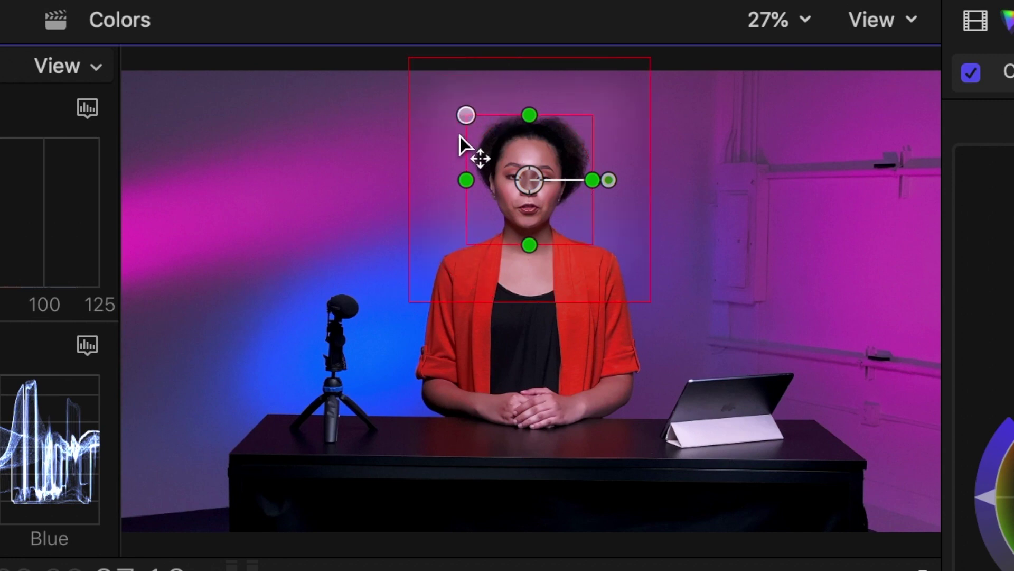
key("super+z")
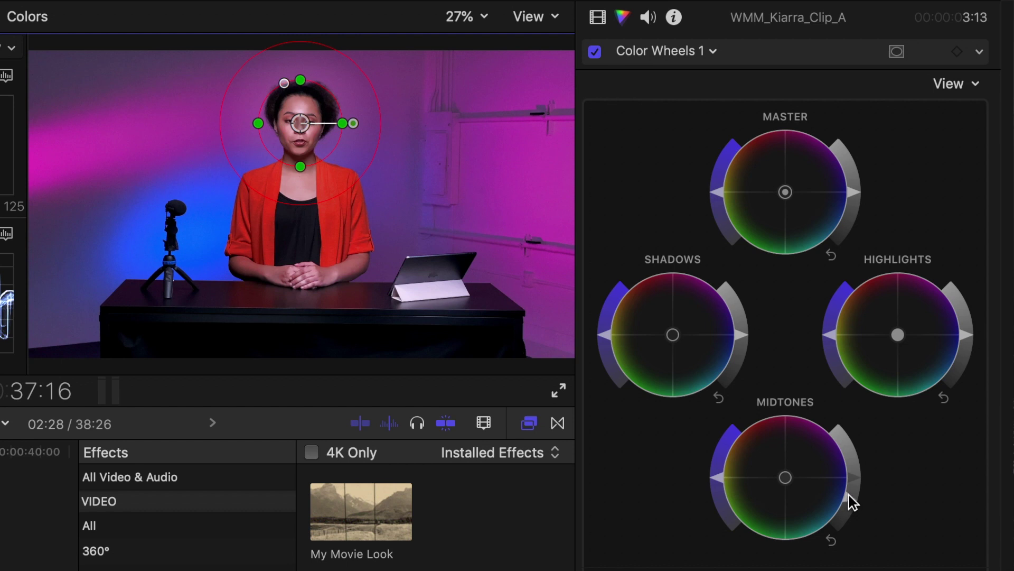
Adjust the masked face brightness and widen the mask's soft feathered edge.
left_click_drag(849, 496, 848, 404)
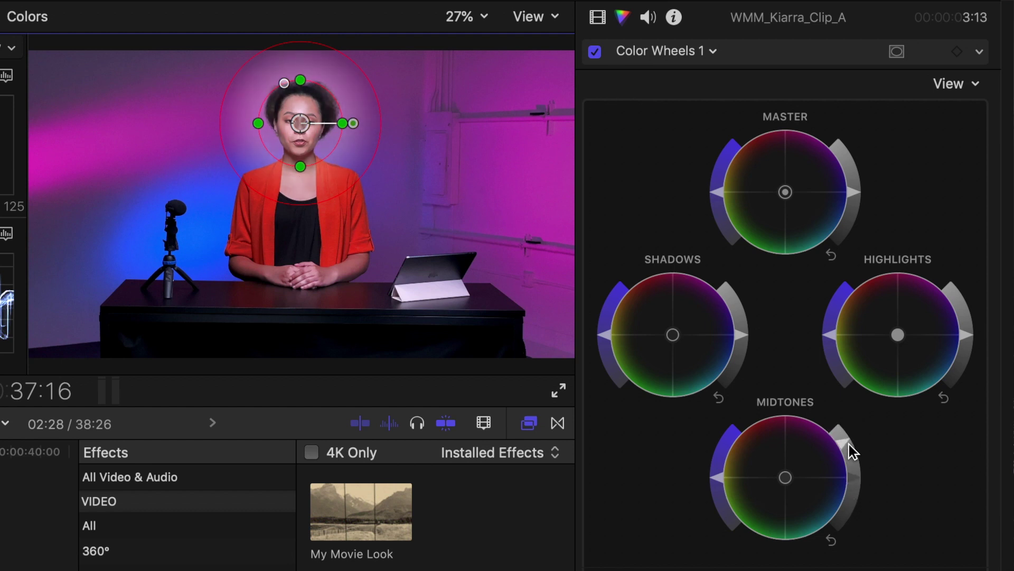
left_click_drag(848, 442, 849, 467)
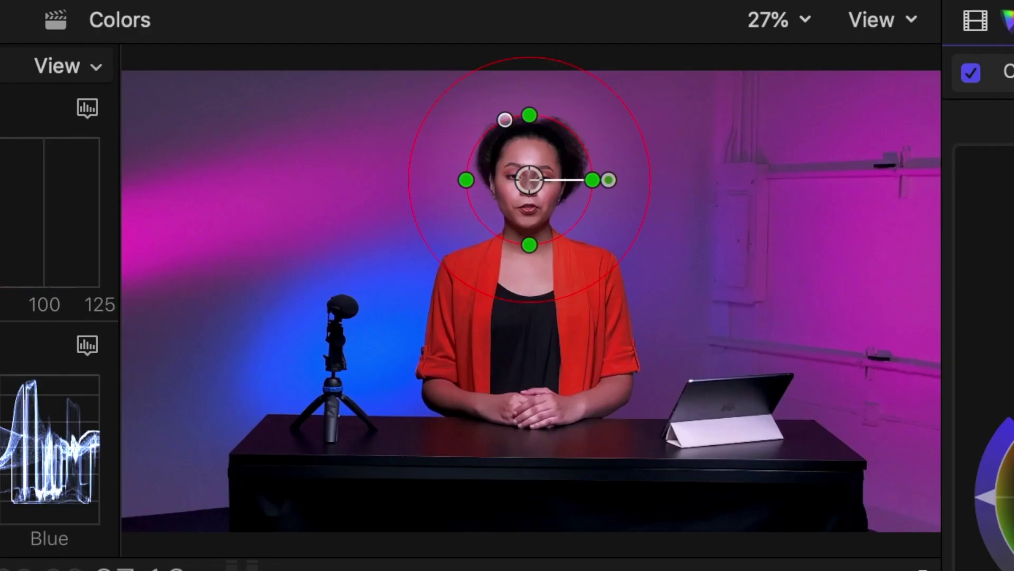
left_click_drag(639, 128, 619, 142)
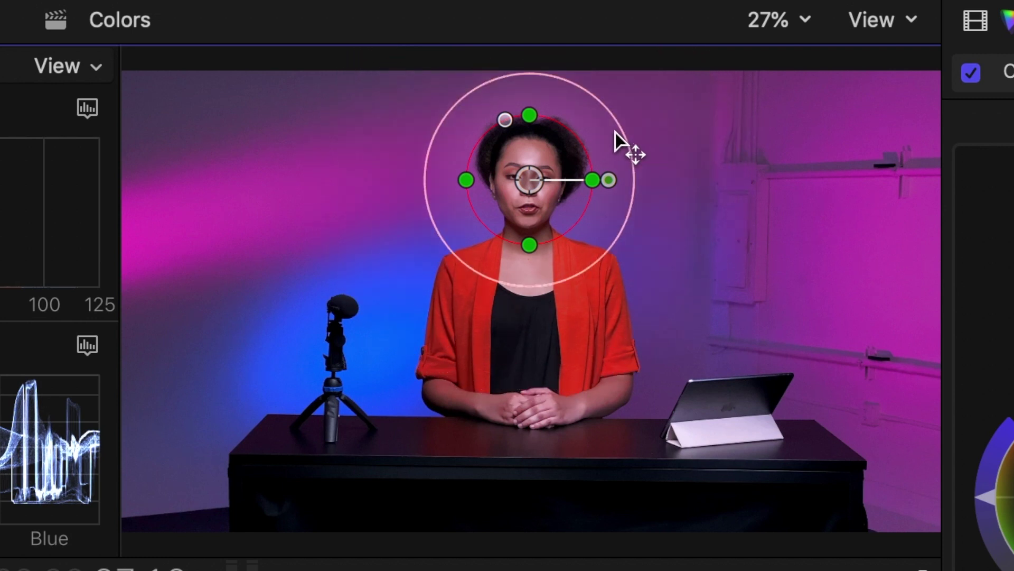
left_click_drag(765, 112, 723, 121)
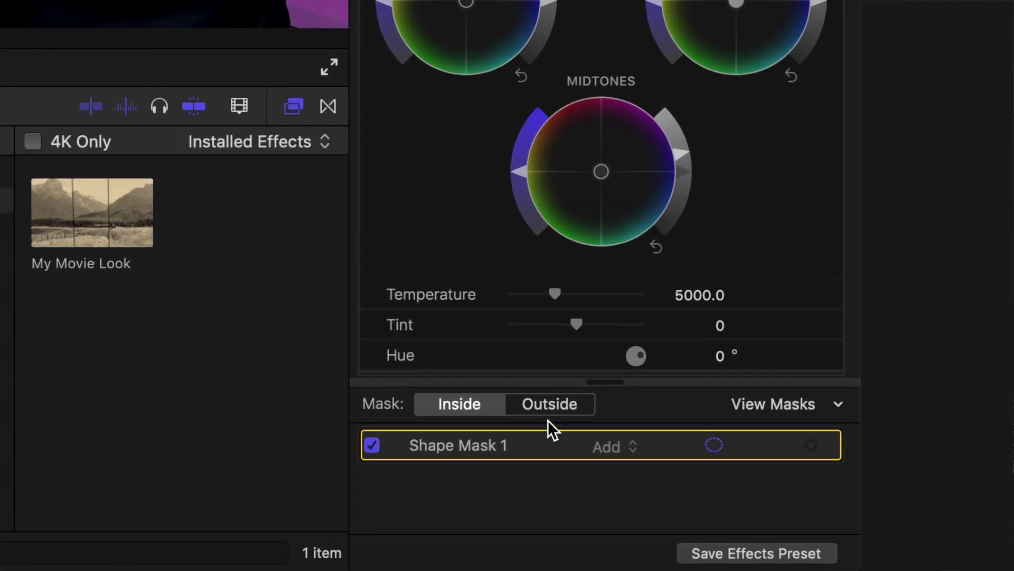
Set the face mask to Outside and lower the Shadows brightness around the face.
left_click(551, 412)
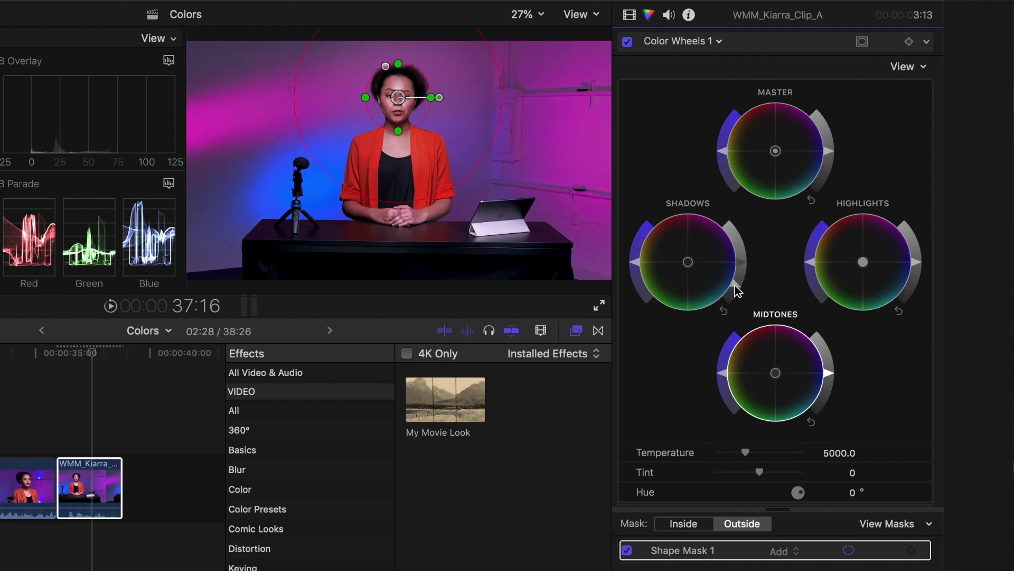
mouse_move(738, 291)
left_mouse_down()
mouse_move(750, 247)
mouse_move(743, 290)
left_mouse_up()
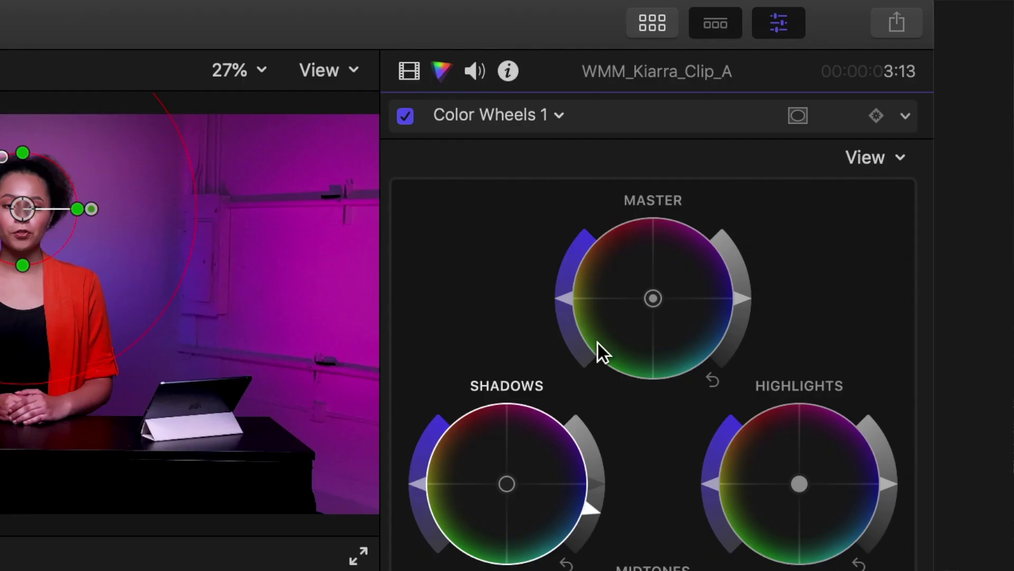
left_click(558, 118)
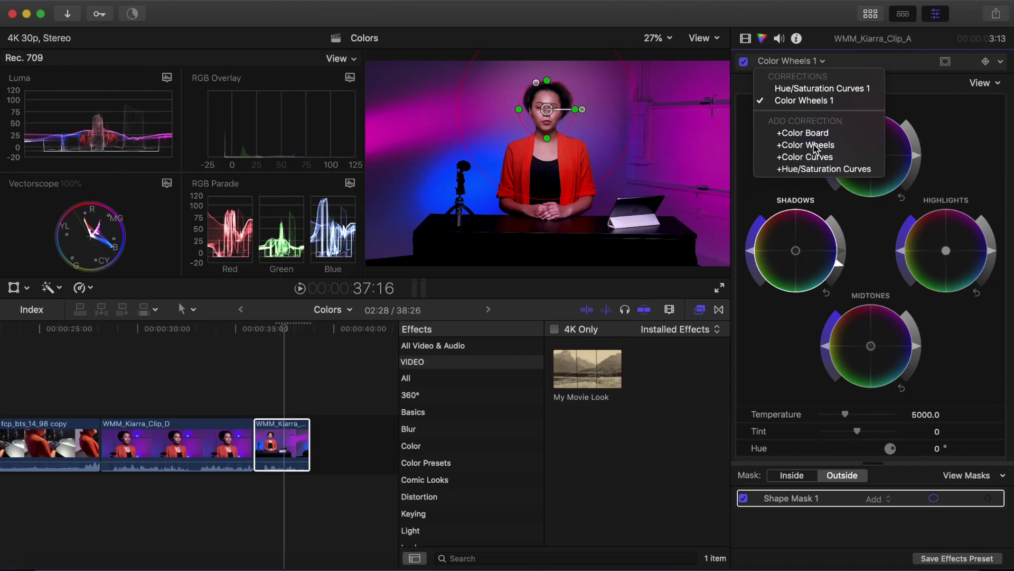
Add a Color Wheels 2 correction to WMM_Kiarra_Clip_A with a color mask.
left_click(542, 277)
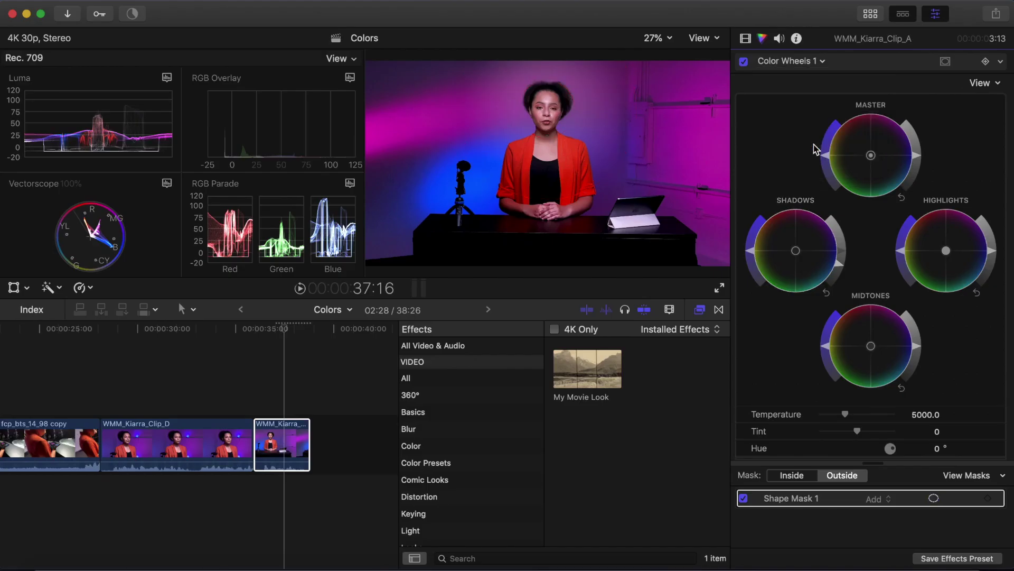
left_click(945, 62)
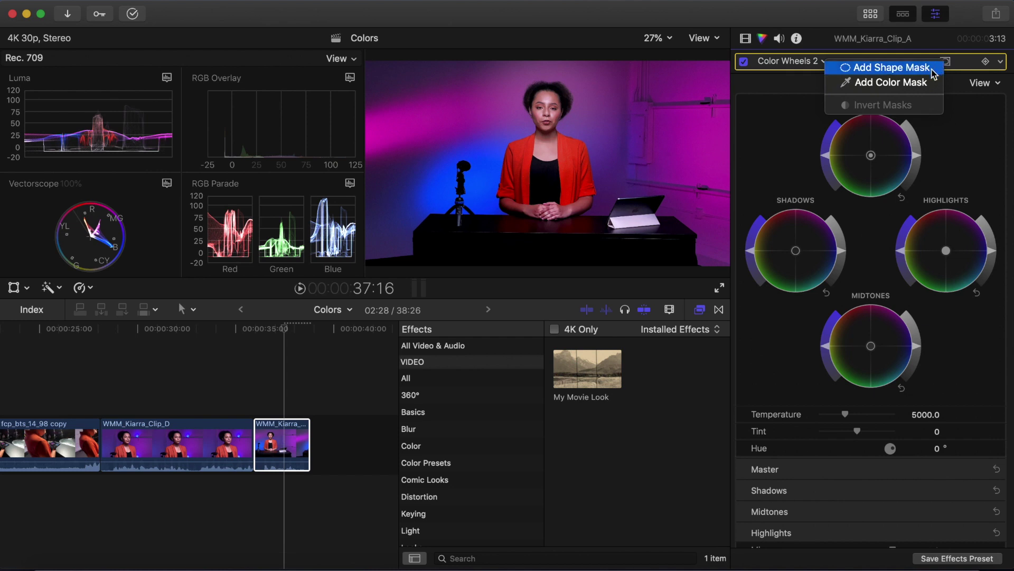
left_click(928, 85)
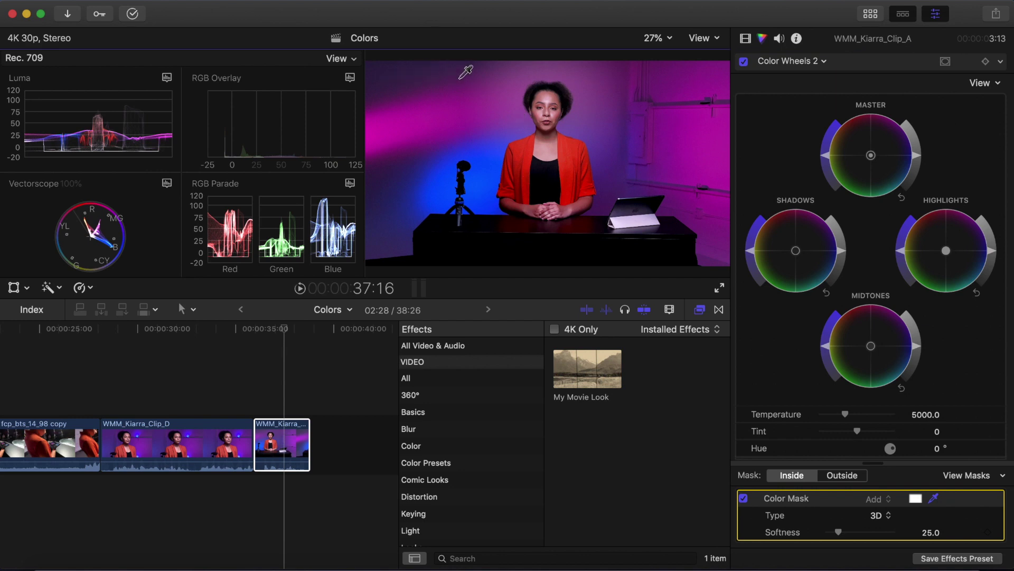
Sample the purple background into the color mask, then shift its Highlights and Midtones colours.
left_click(545, 73)
left_click_drag(549, 67, 642, 73)
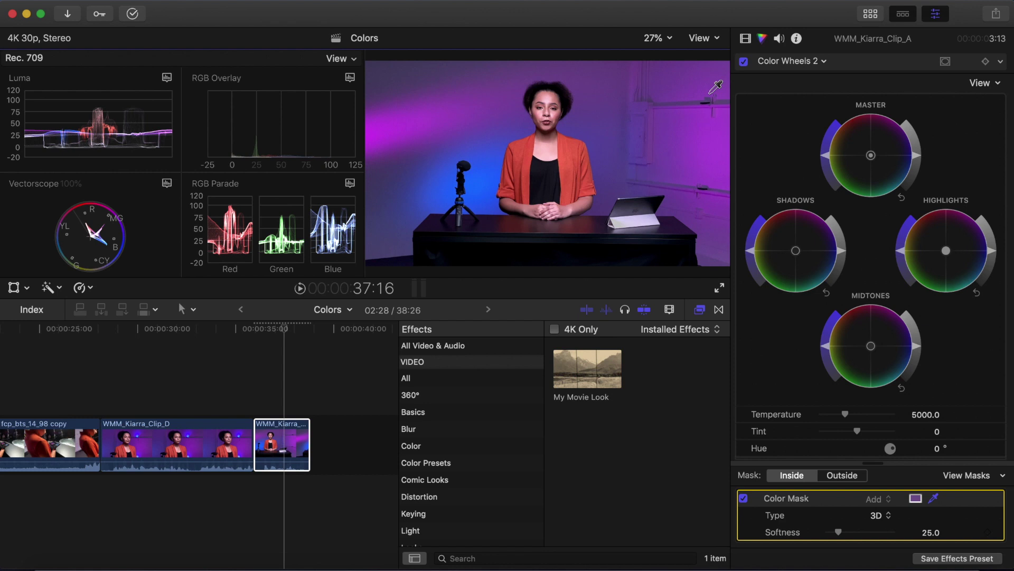
mouse_move(947, 254)
left_mouse_down()
mouse_move(946, 228)
mouse_move(953, 261)
left_mouse_up()
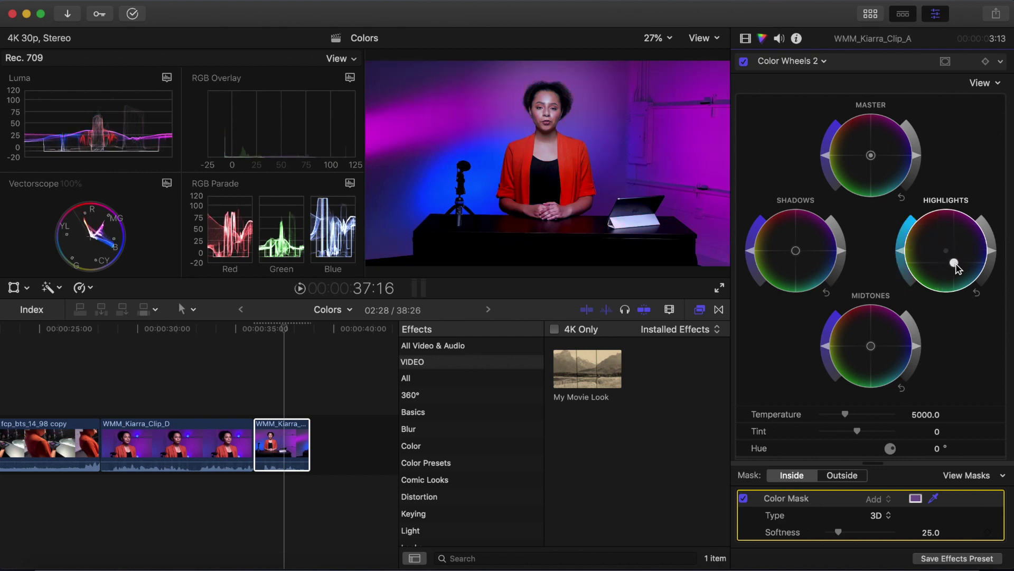
mouse_move(871, 346)
left_mouse_down()
mouse_move(880, 335)
mouse_move(864, 359)
left_mouse_up()
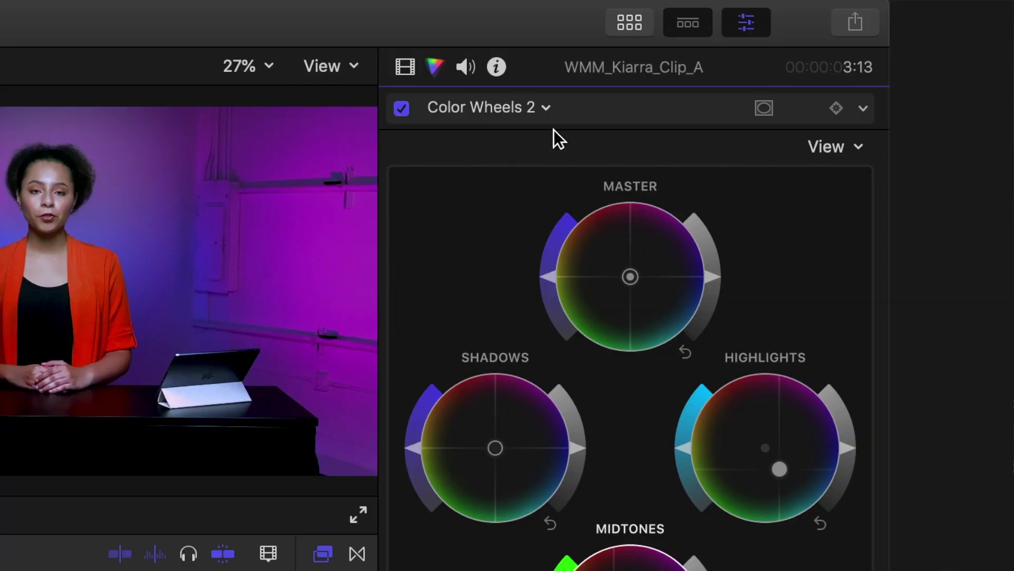
left_click(546, 109)
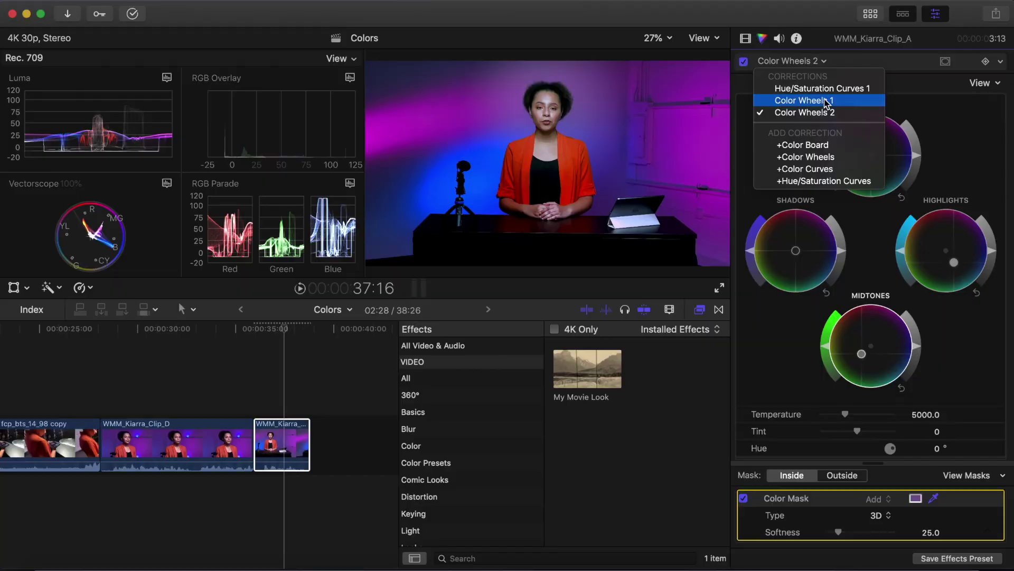
left_click(547, 178)
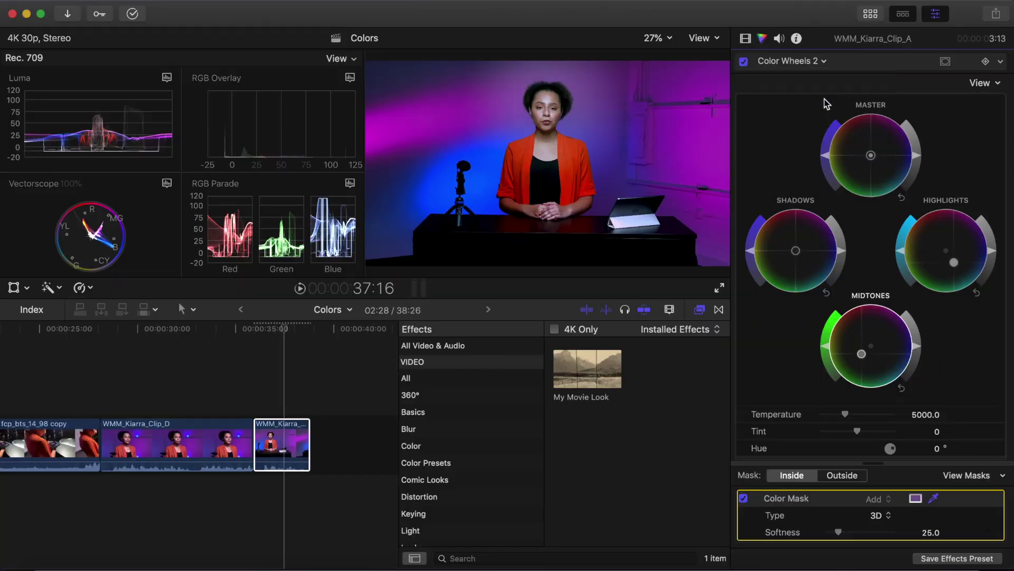